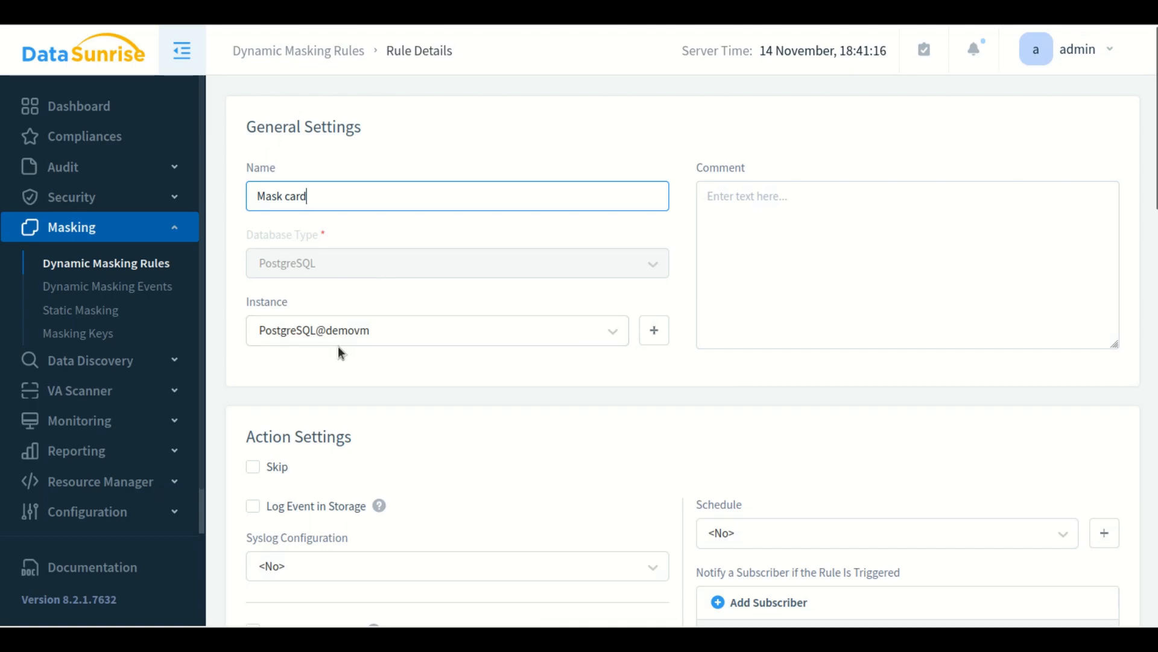
Examine the Mask card rule's action settings, including the available UPDATE/DELETE blocking actions and blocking methods
{"action": "scroll", "coordinate": [530, 341], "scroll_direction": "down", "scroll_amount": 3}
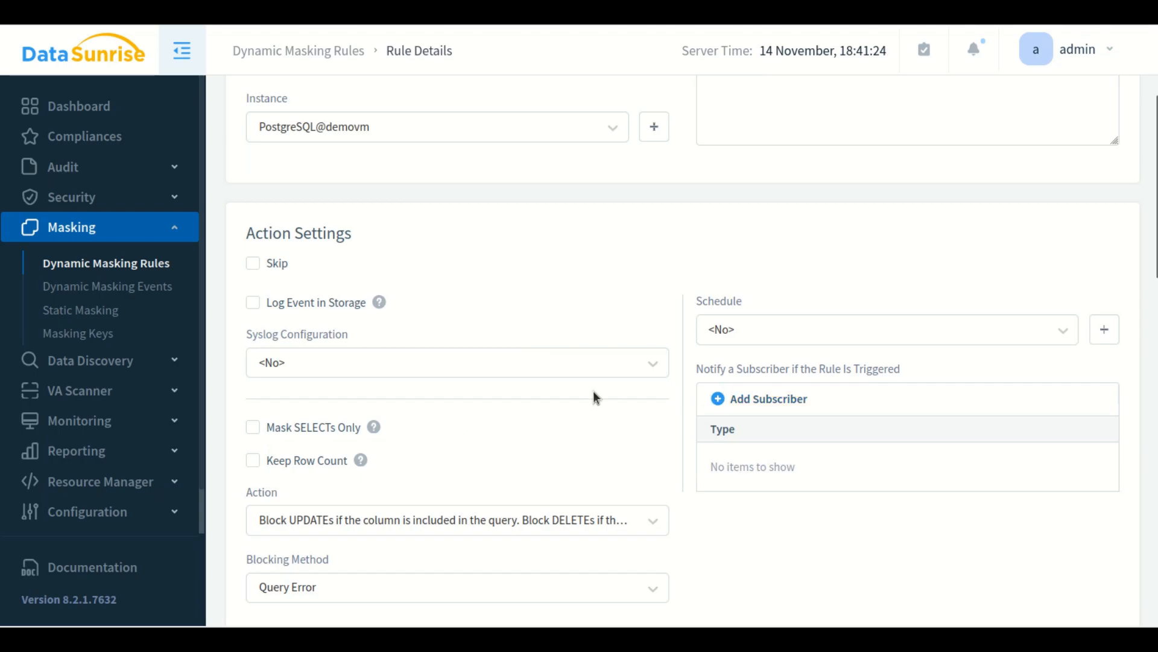
{"action": "scroll", "coordinate": [592, 393], "scroll_direction": "down", "scroll_amount": 3}
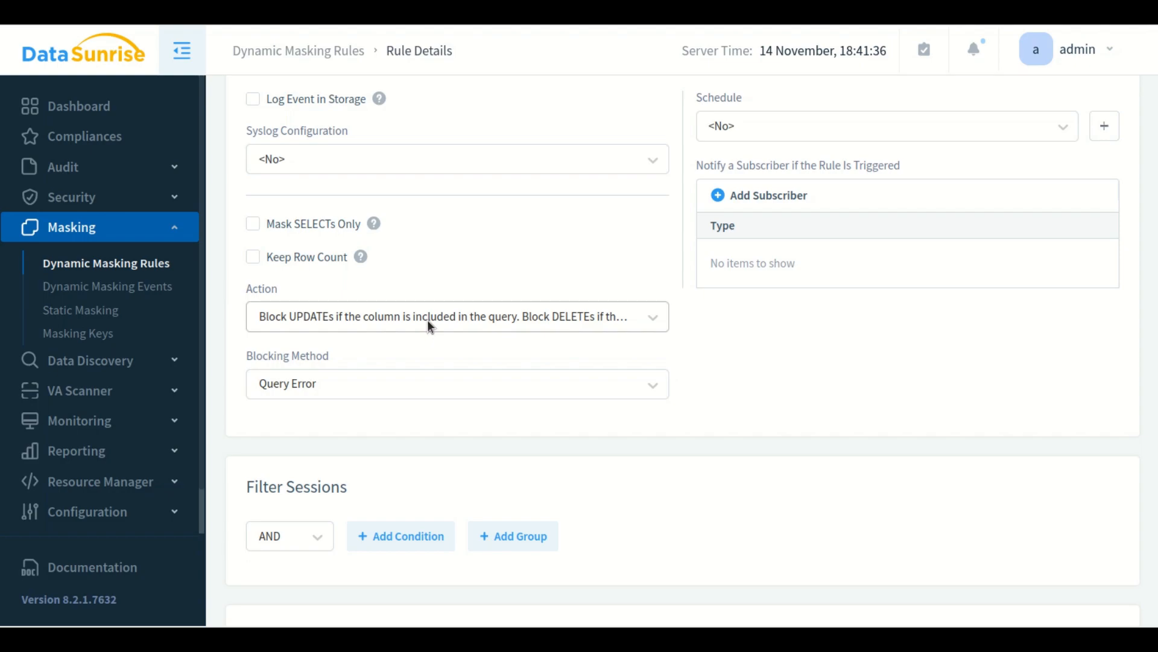
{"action": "left_click", "coordinate": [442, 320]}
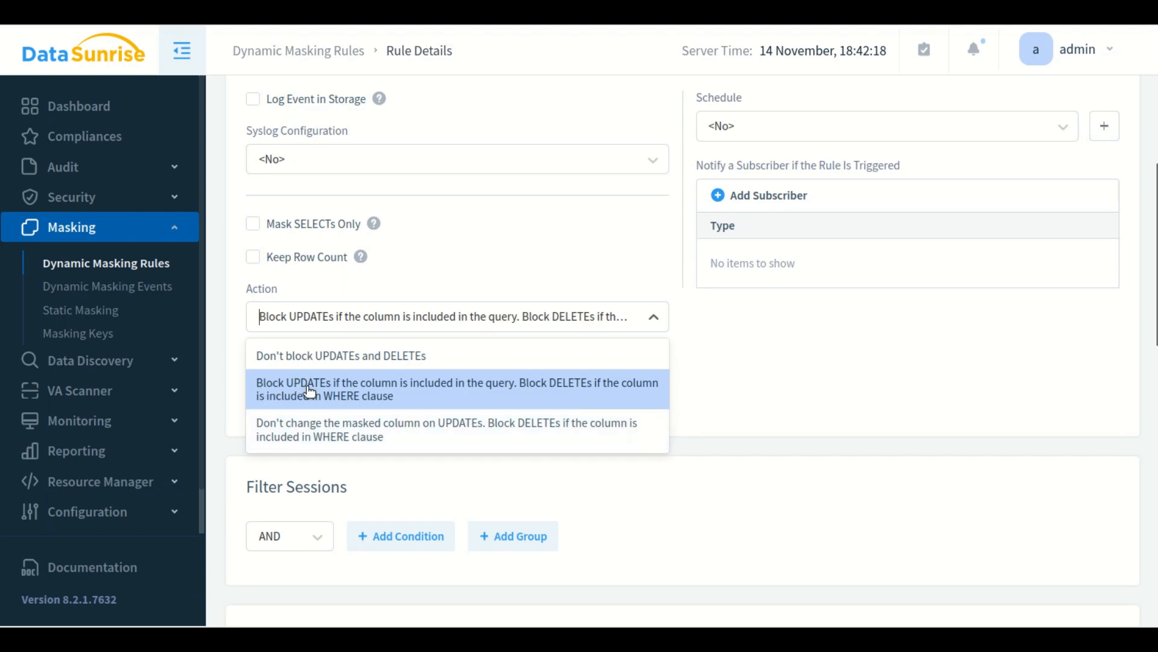
{"action": "left_click", "coordinate": [789, 392]}
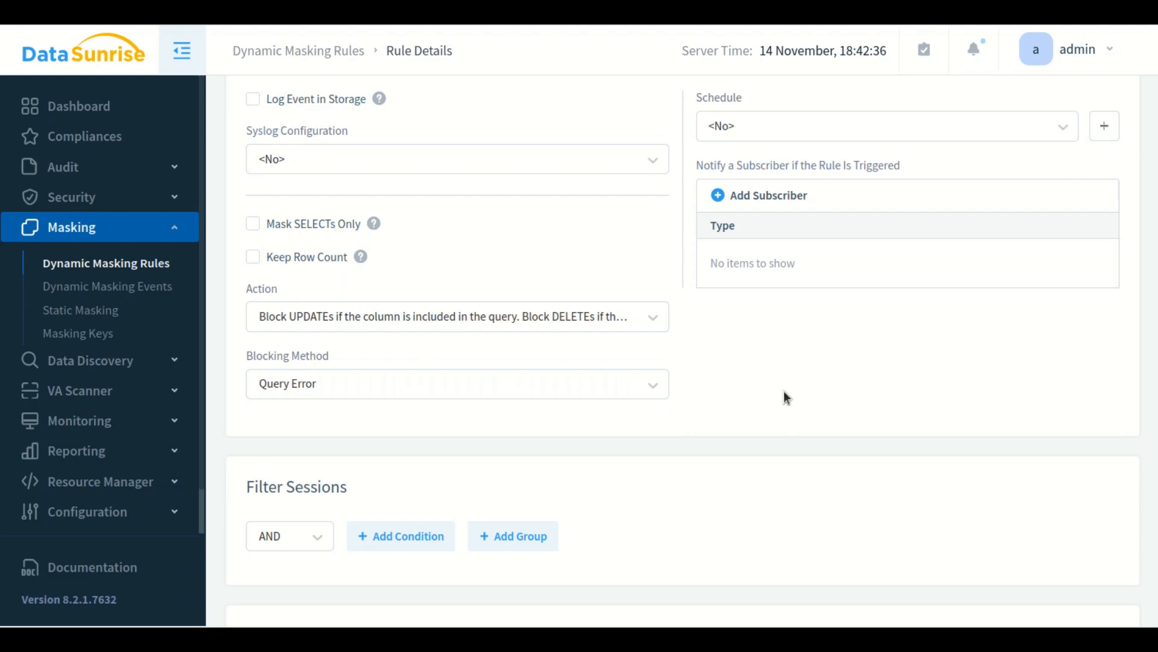
{"action": "left_click", "coordinate": [313, 315]}
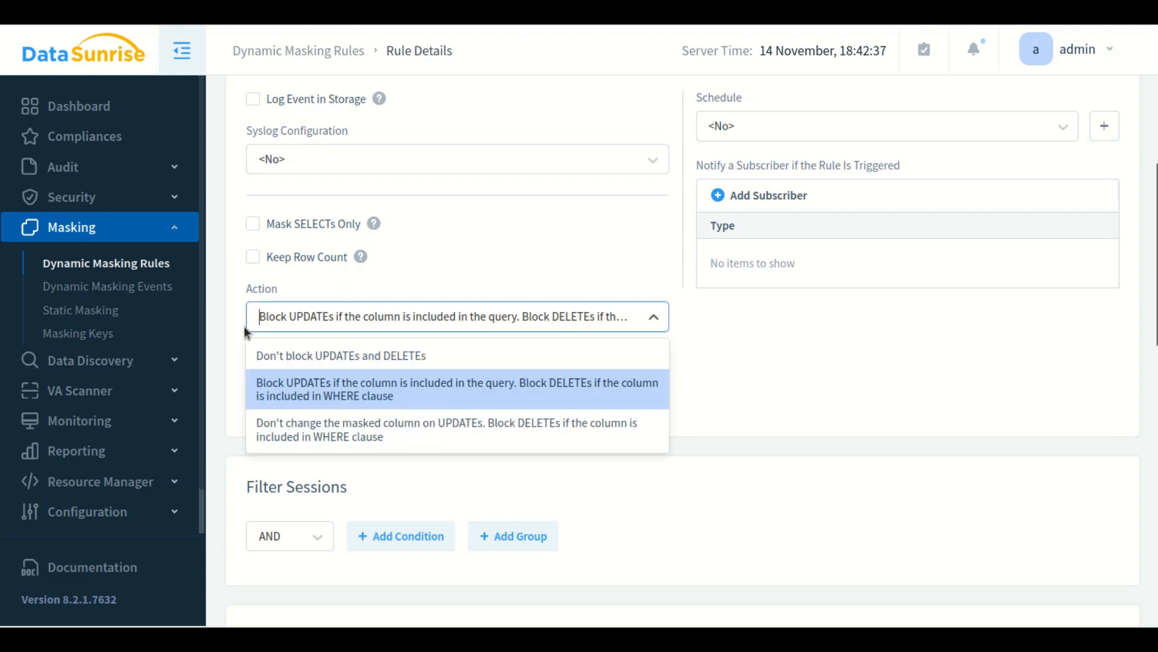
{"action": "left_click", "coordinate": [314, 389]}
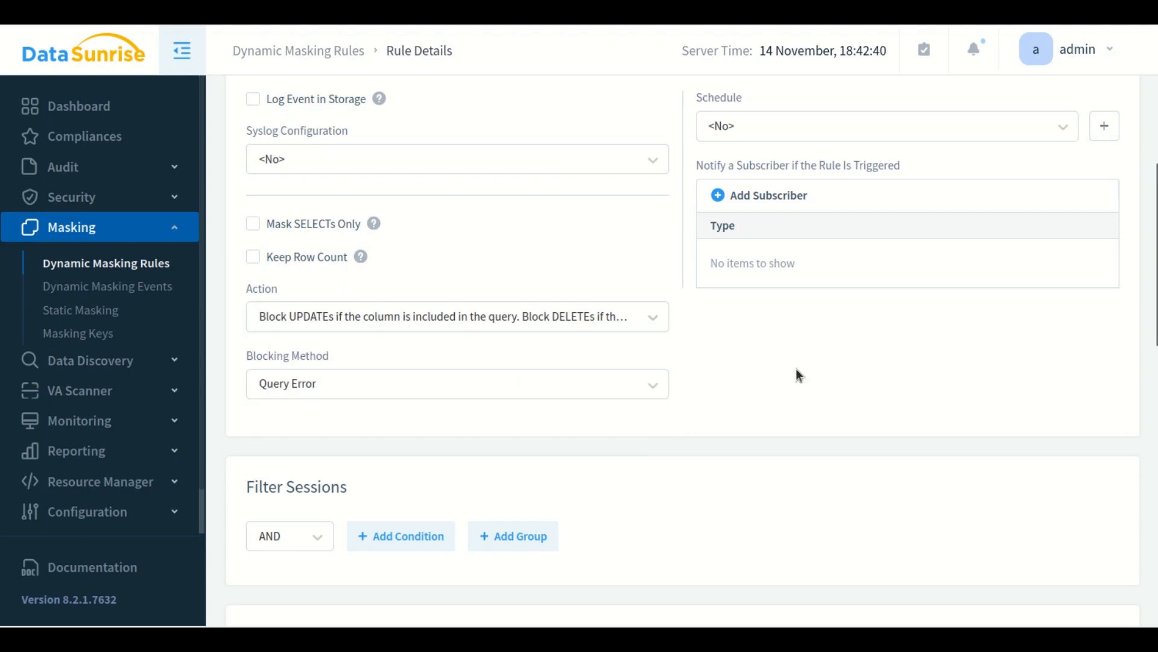
{"action": "left_click", "coordinate": [254, 391]}
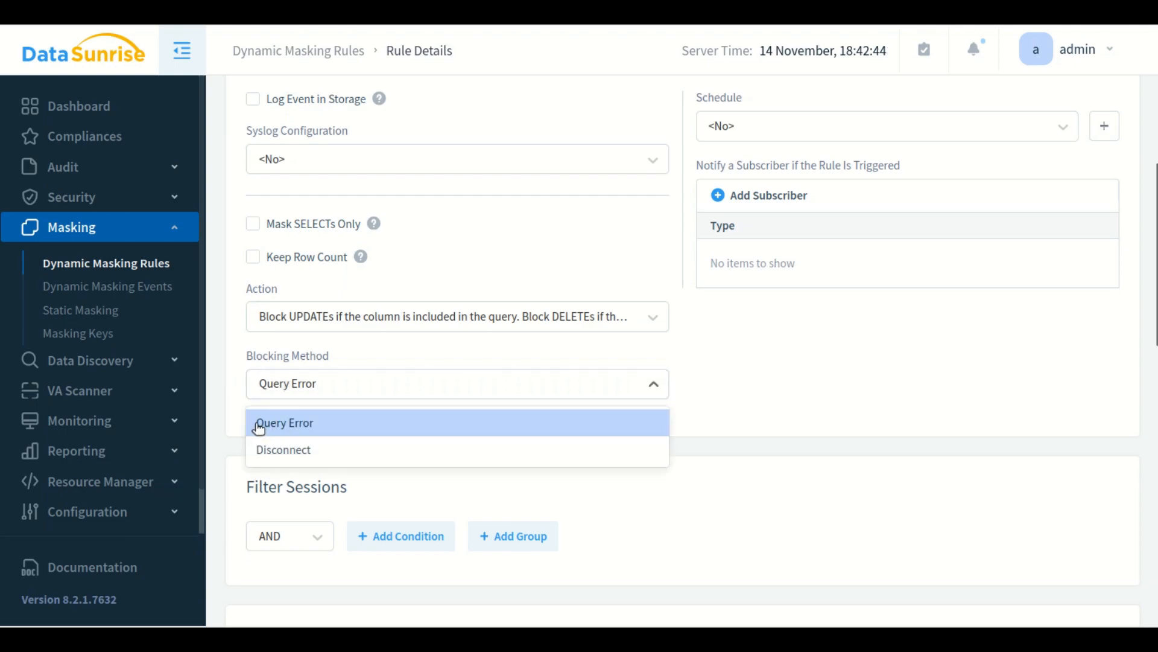
{"action": "left_click", "coordinate": [489, 346]}
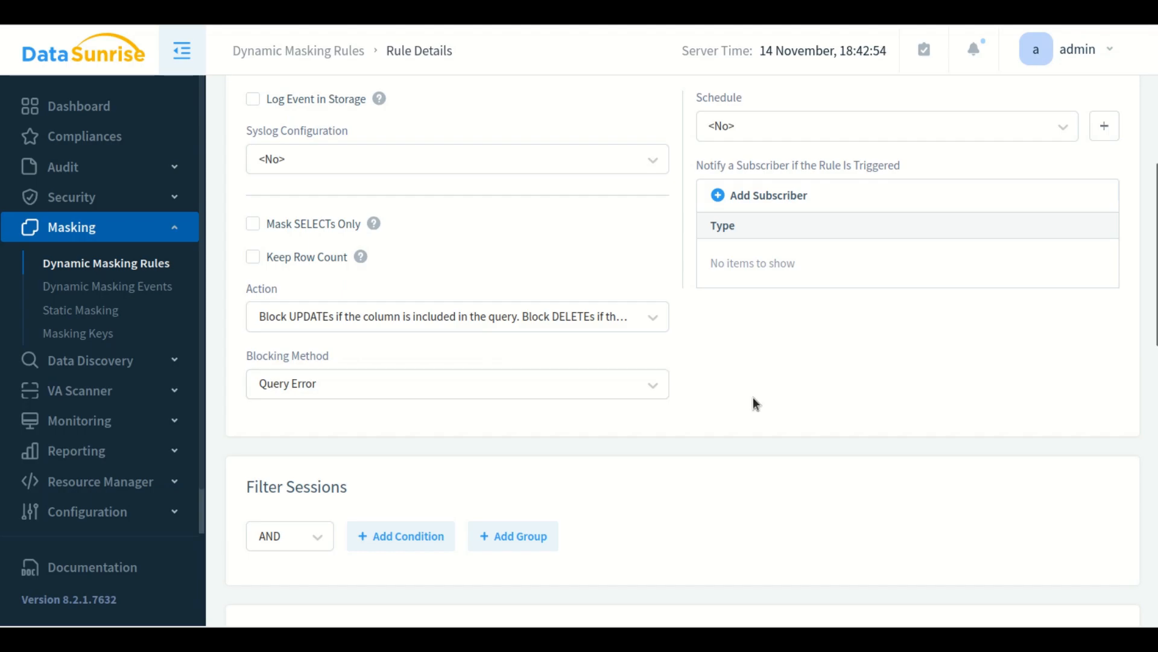
Review the condition types available for filtering sessions in a new condition, and delete that condition without configuring it
{"action": "scroll", "coordinate": [751, 403], "scroll_direction": "down", "scroll_amount": 5}
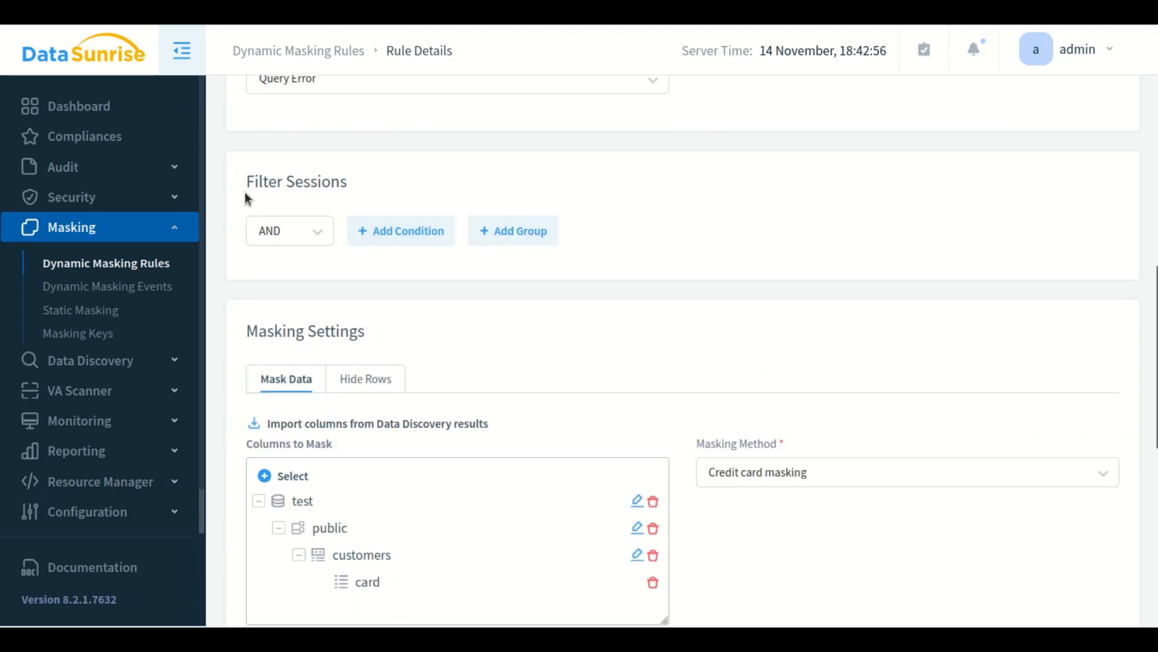
{"action": "left_click_drag", "start_coordinate": [245, 180], "coordinate": [353, 189]}
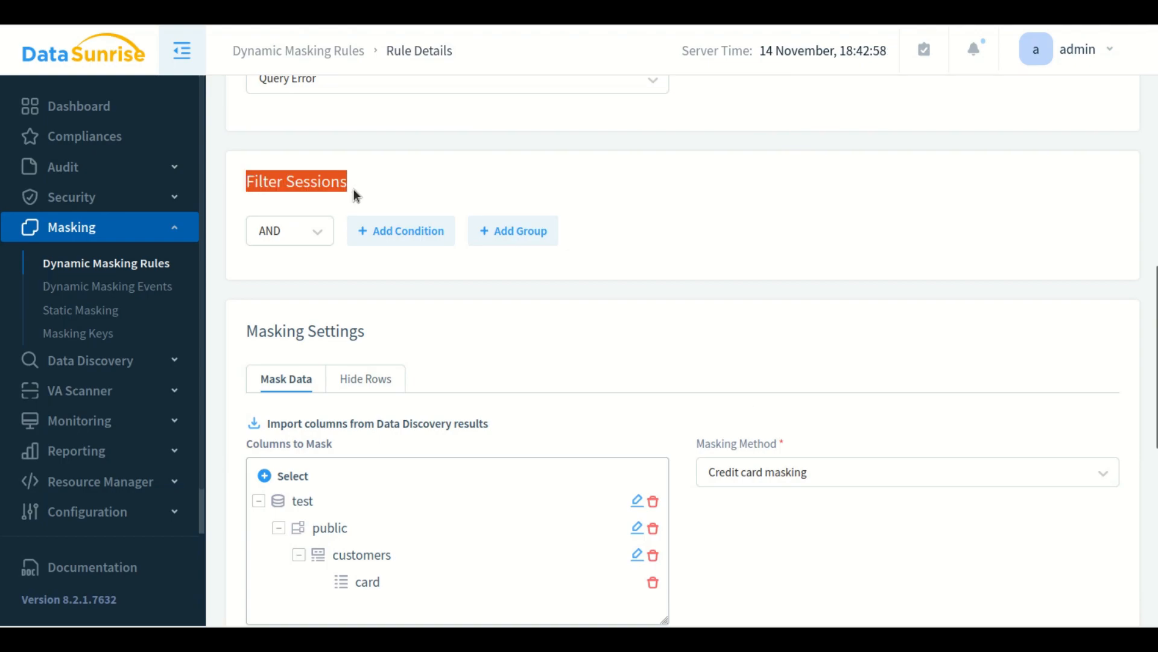
{"action": "left_click", "coordinate": [388, 237]}
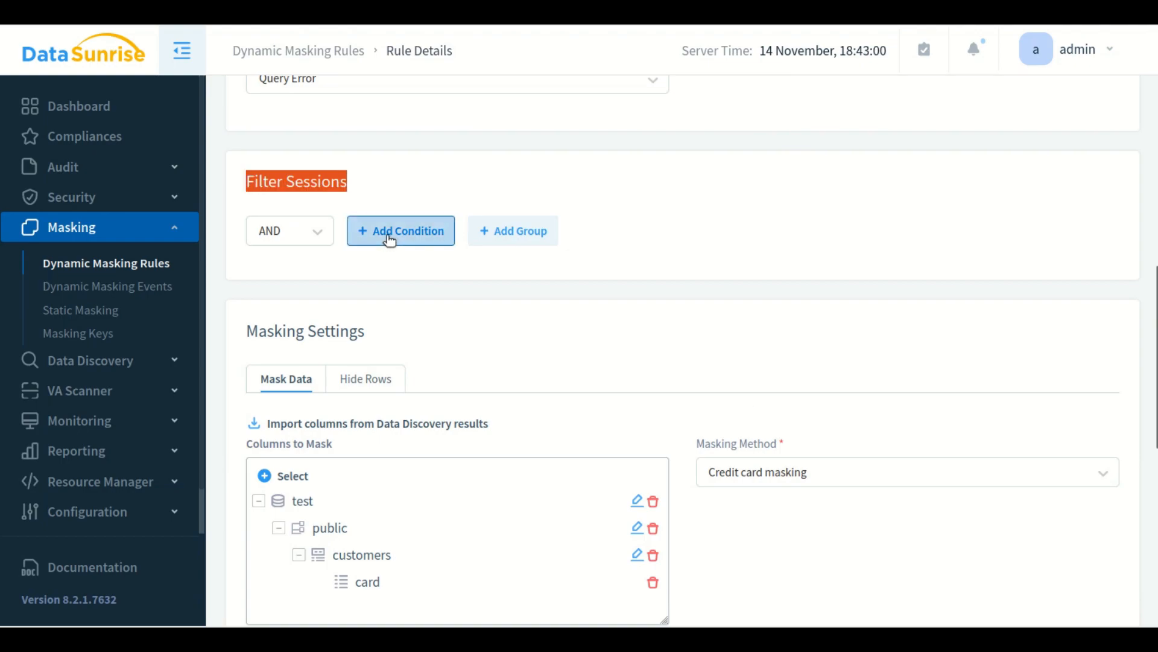
{"action": "left_click", "coordinate": [302, 281]}
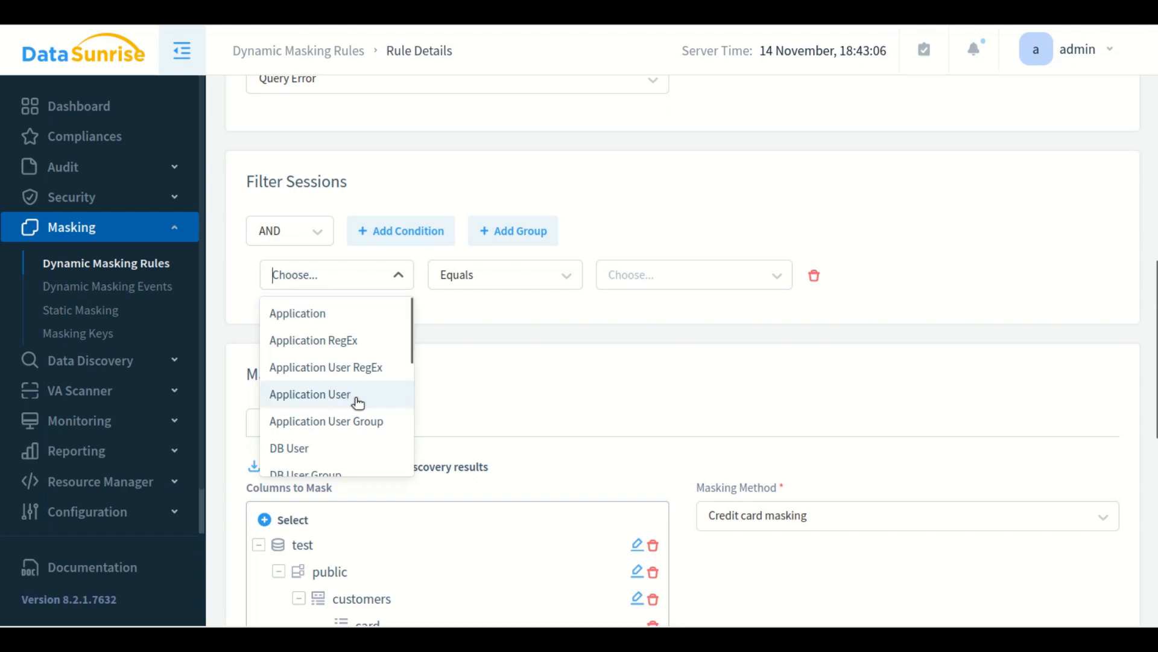
{"action": "scroll", "coordinate": [313, 410], "scroll_direction": "down", "scroll_amount": 2}
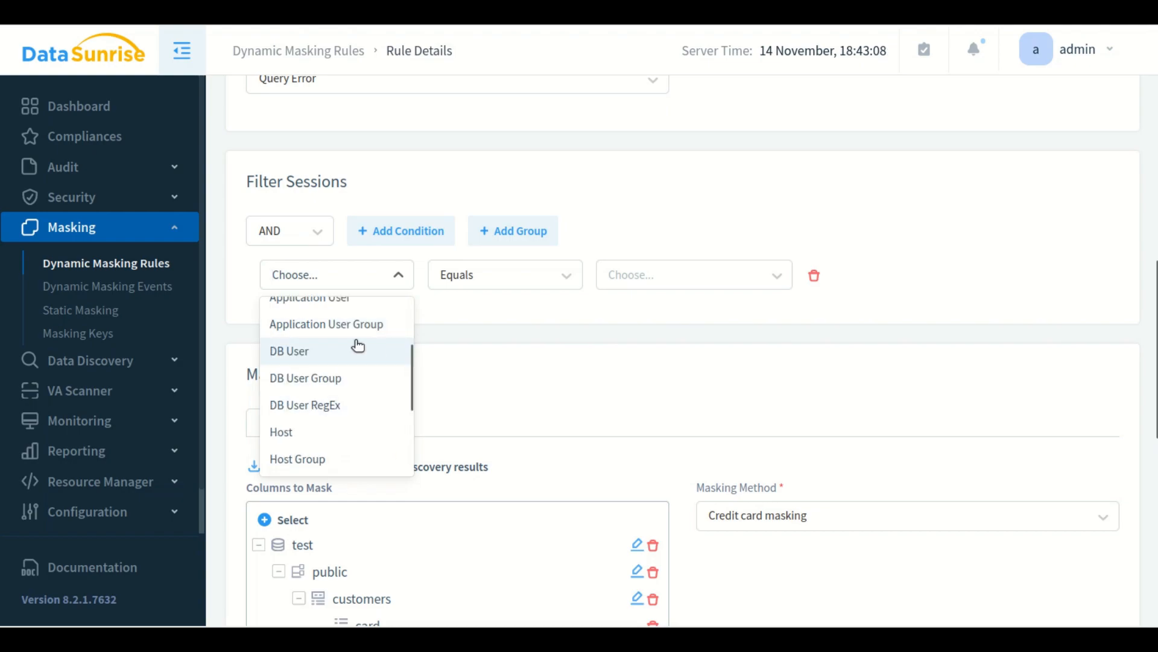
{"action": "scroll", "coordinate": [354, 347], "scroll_direction": "down", "scroll_amount": 3}
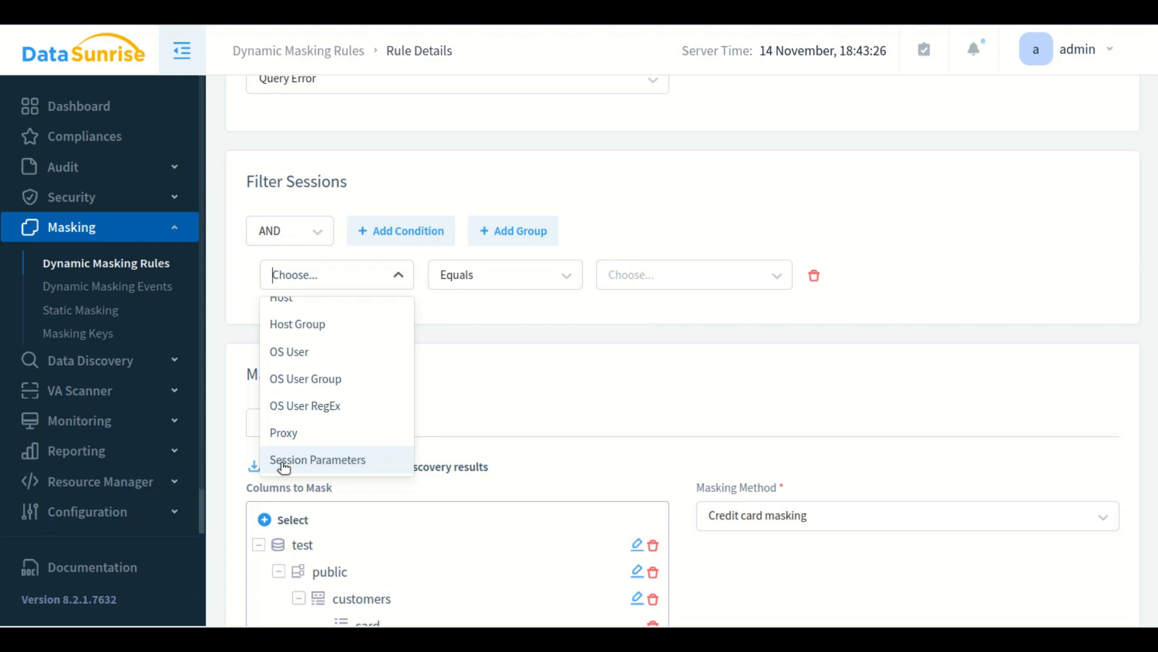
{"action": "left_click", "coordinate": [832, 292]}
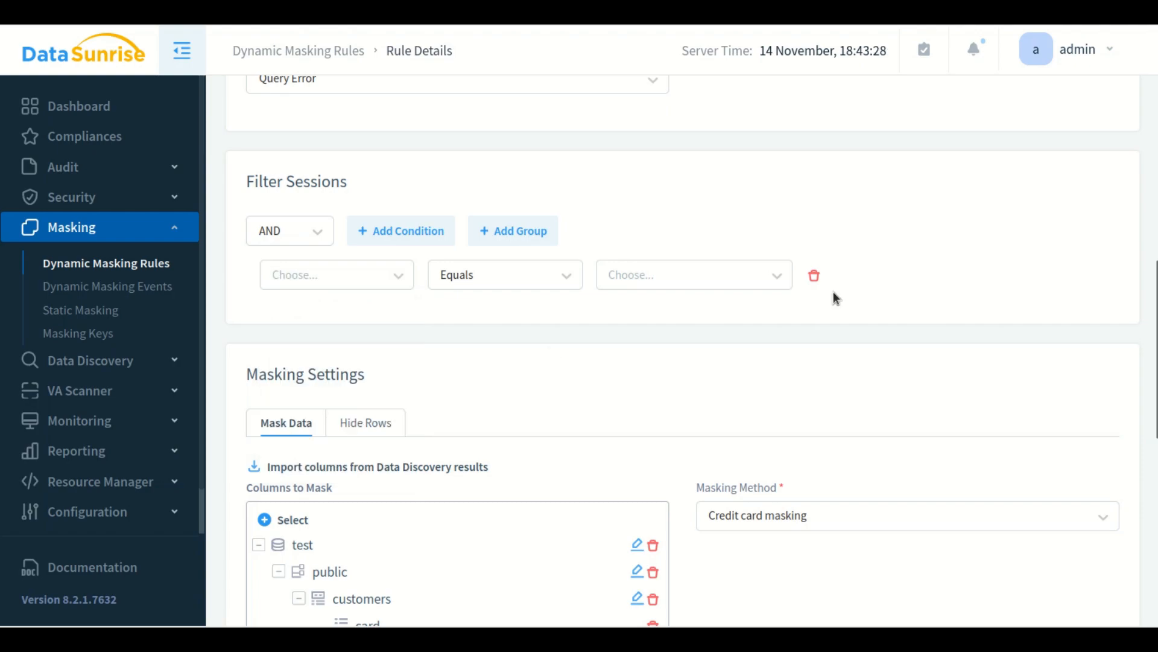
{"action": "left_click", "coordinate": [814, 275]}
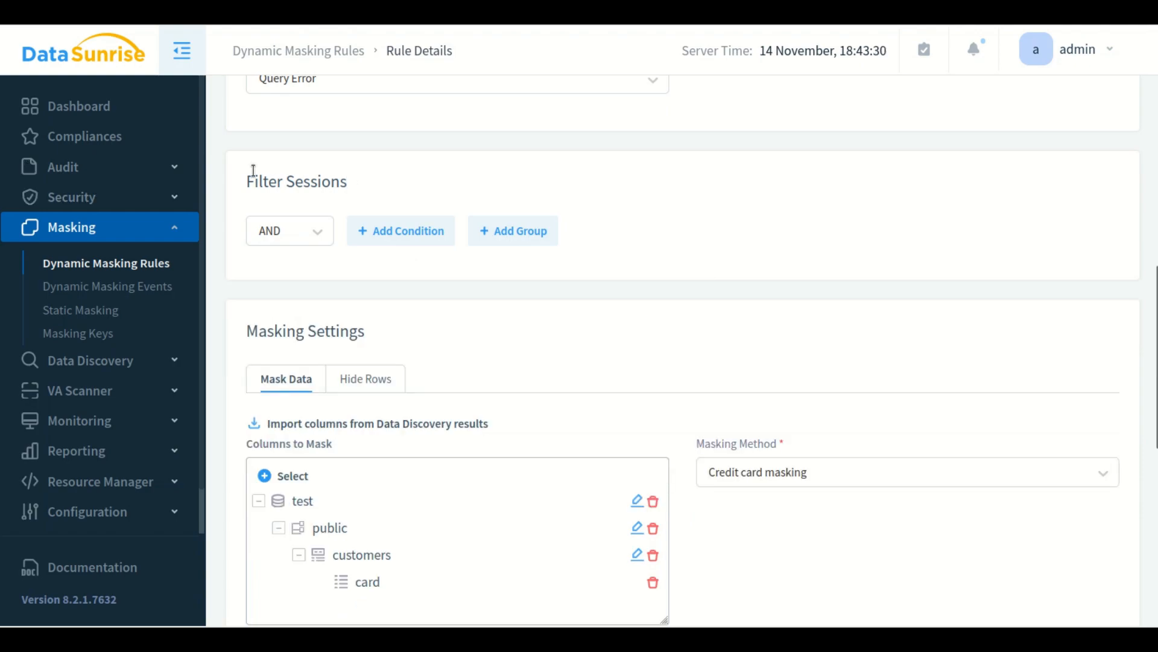
{"action": "left_click_drag", "start_coordinate": [247, 180], "coordinate": [357, 181]}
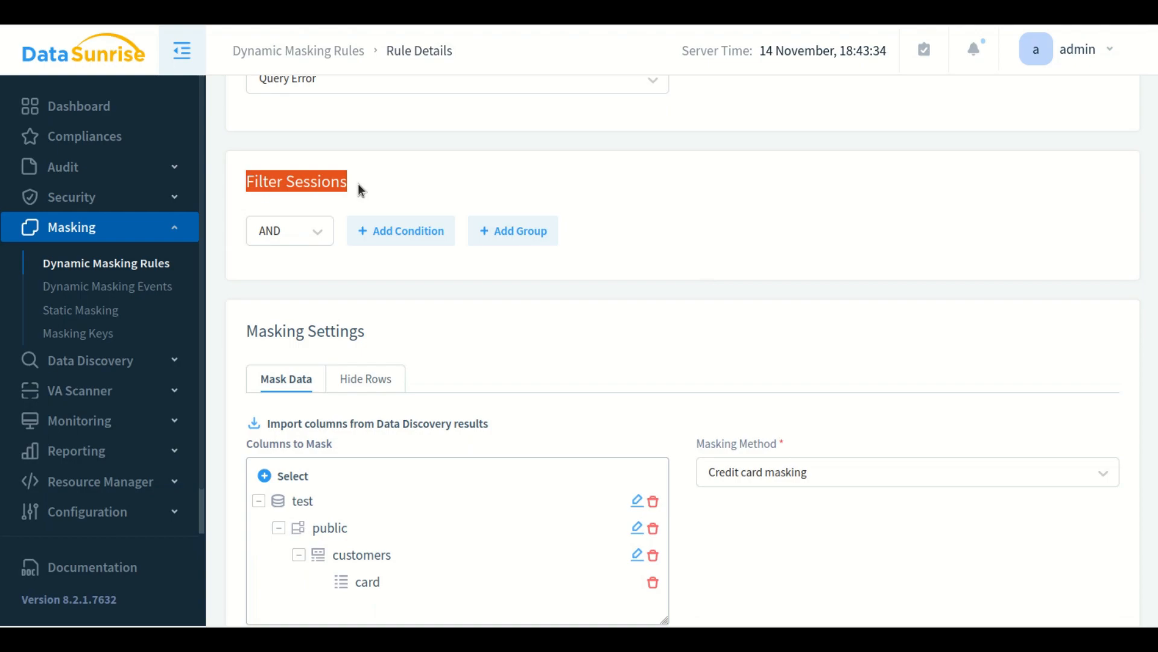
{"action": "left_click", "coordinate": [645, 193]}
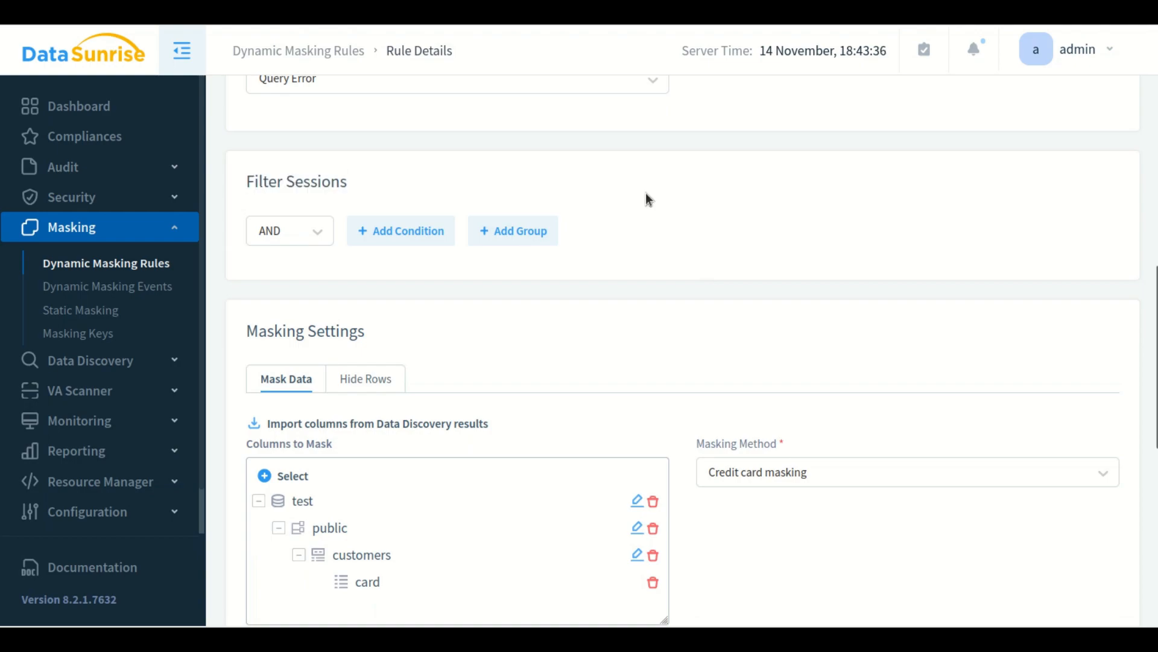
Review the masking methods available for the card column of the customers table, leaving Credit card masking selected
{"action": "scroll", "coordinate": [690, 251], "scroll_direction": "down", "scroll_amount": 2}
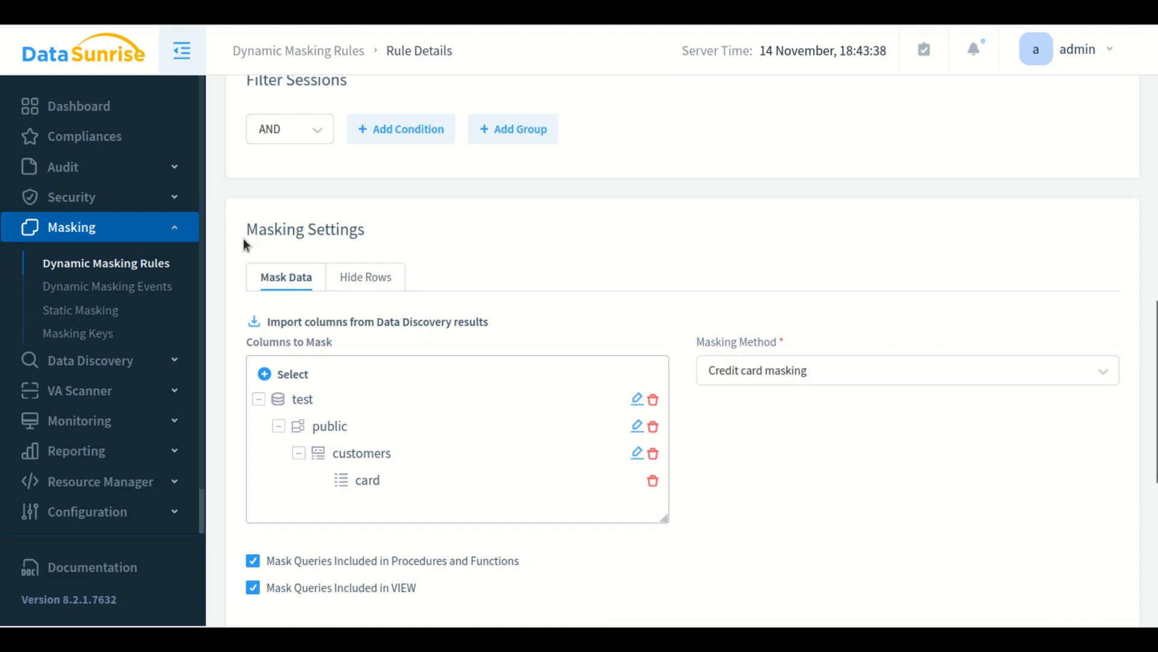
{"action": "left_click_drag", "start_coordinate": [236, 232], "coordinate": [381, 234]}
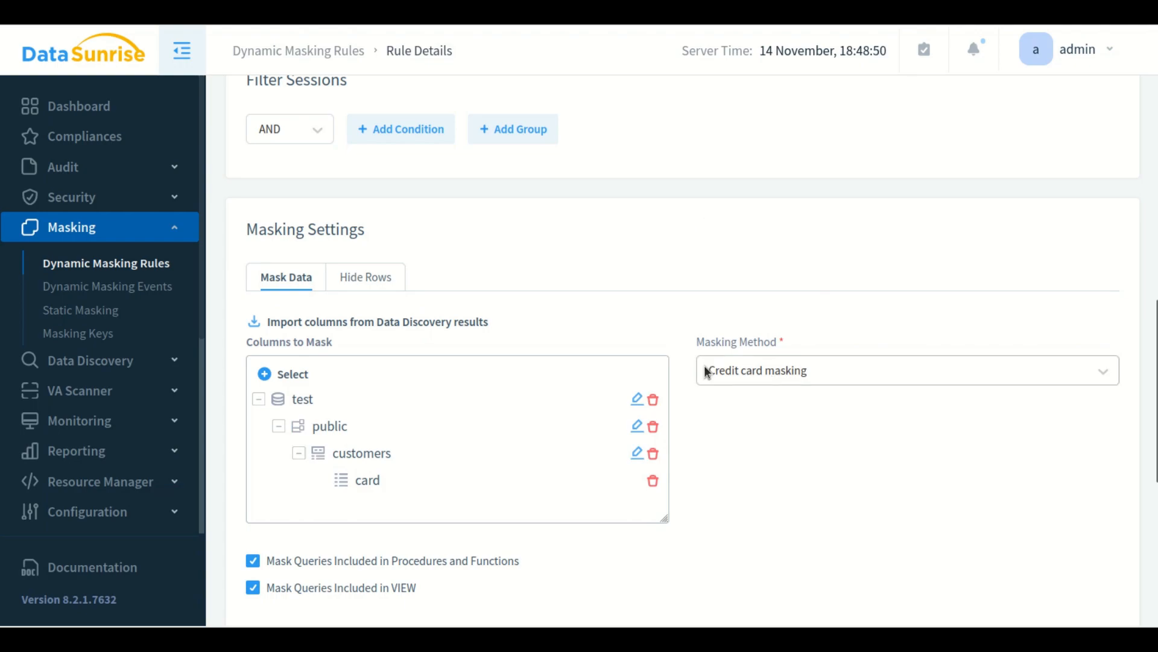
{"action": "left_click_drag", "start_coordinate": [694, 342], "coordinate": [787, 347]}
{"action": "left_click", "coordinate": [727, 377]}
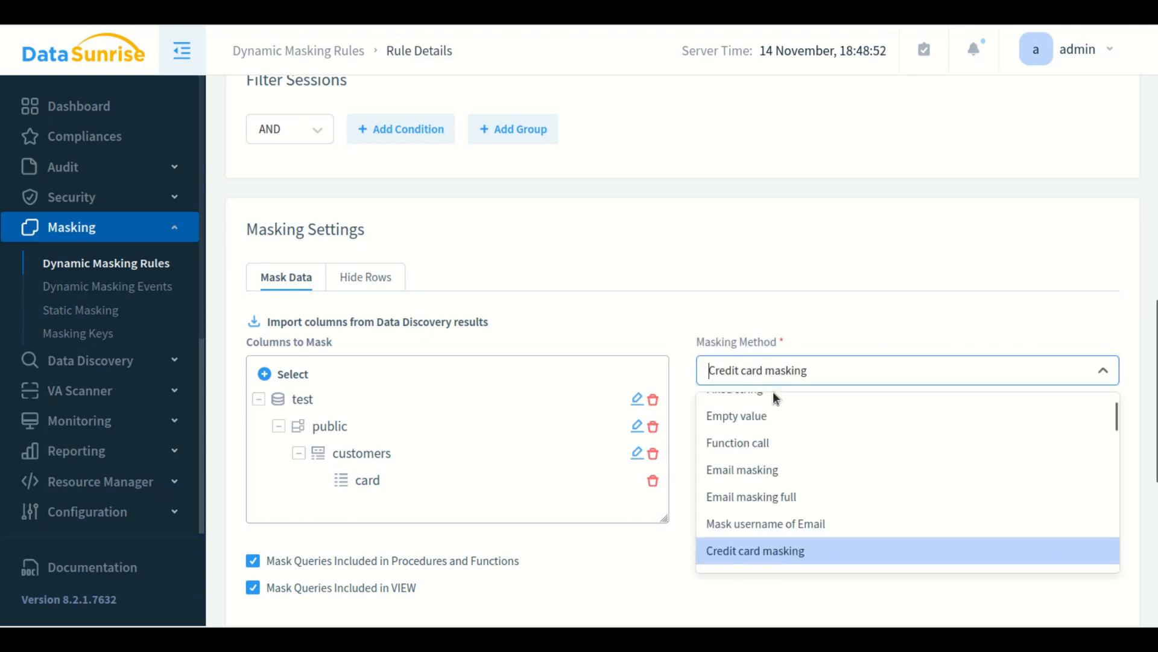
{"action": "scroll", "coordinate": [847, 463], "scroll_direction": "up", "scroll_amount": 2}
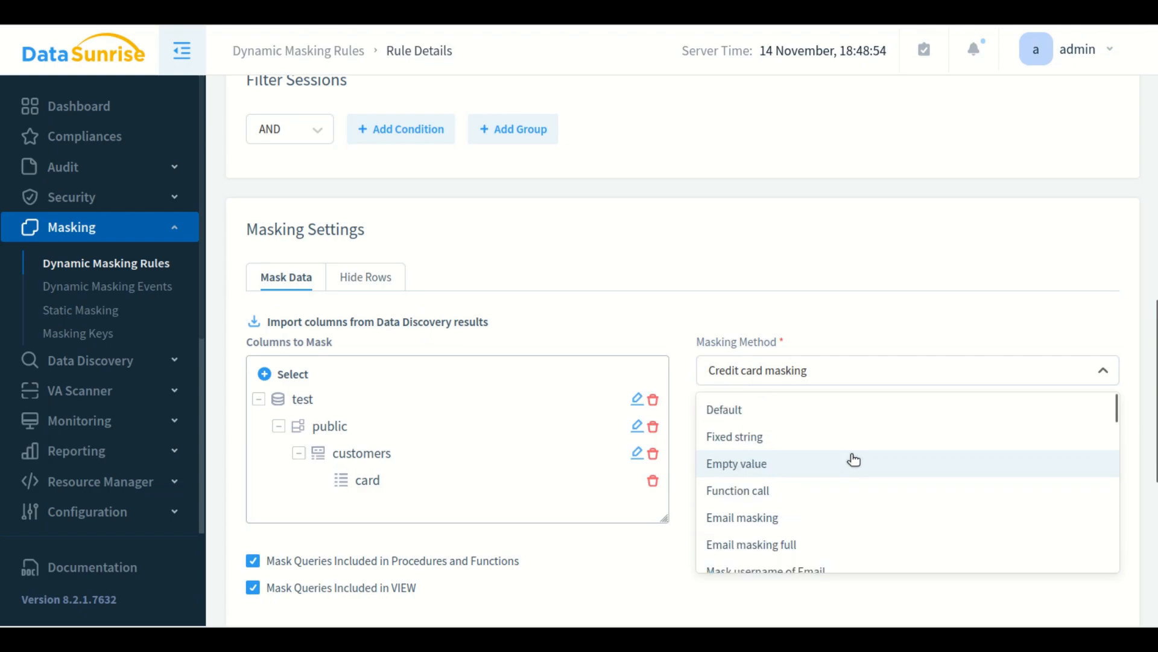
{"action": "scroll", "coordinate": [796, 437], "scroll_direction": "down", "scroll_amount": 5}
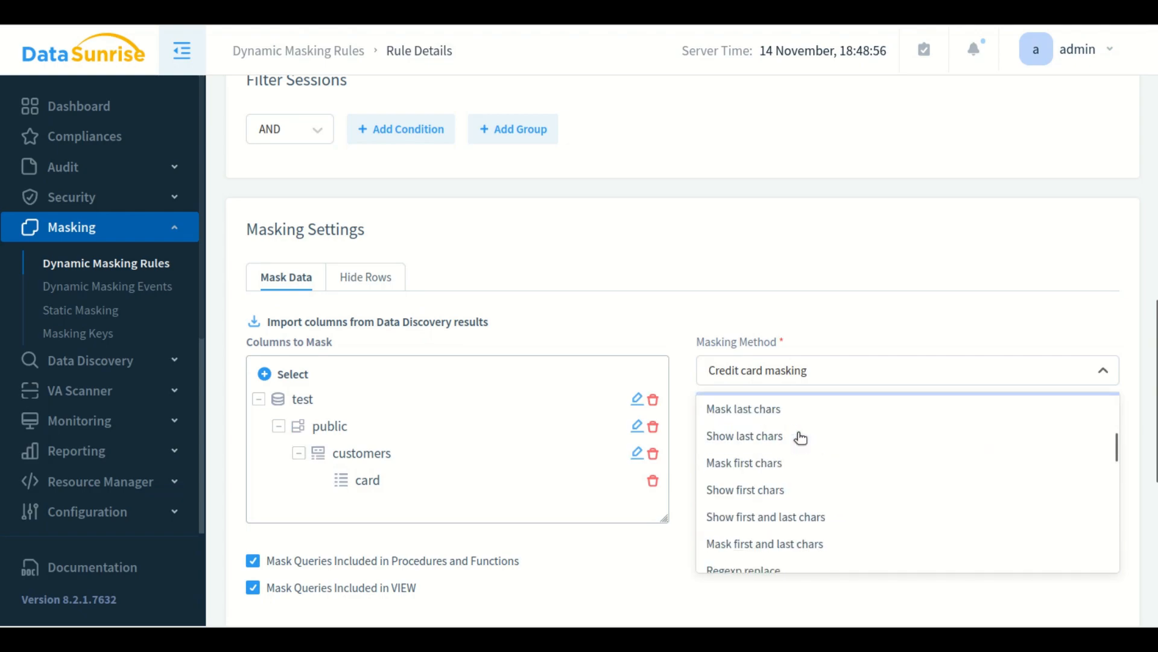
{"action": "left_click", "coordinate": [794, 256]}
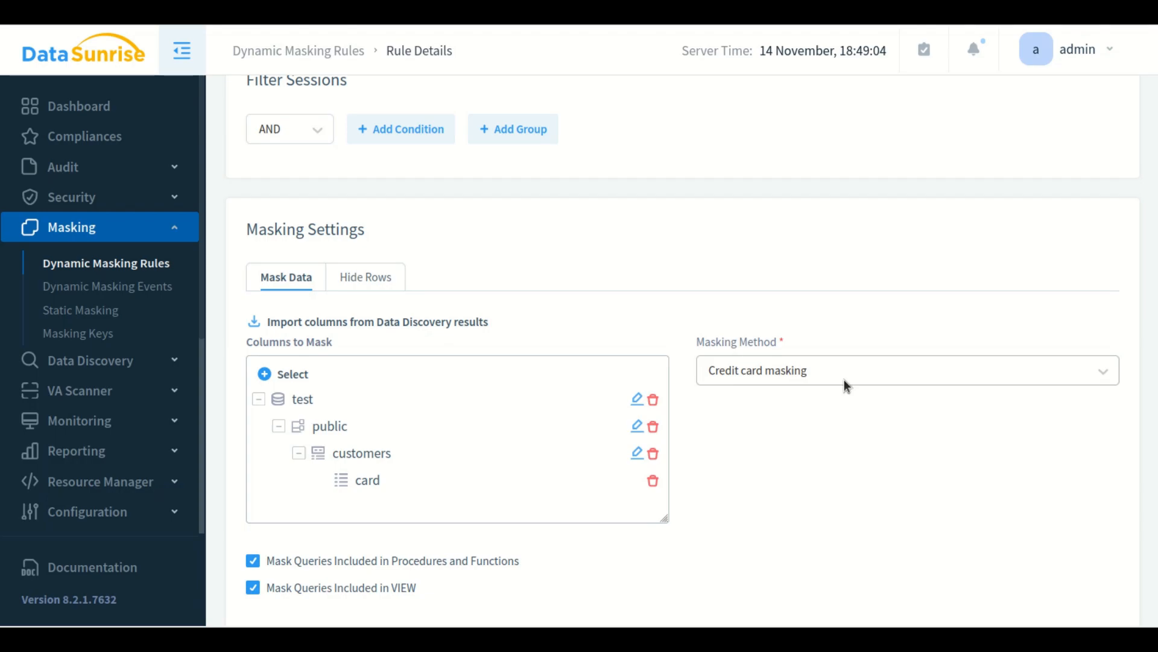
Save the Mask card dynamic masking rule
{"action": "scroll", "coordinate": [774, 405], "scroll_direction": "down", "scroll_amount": 3}
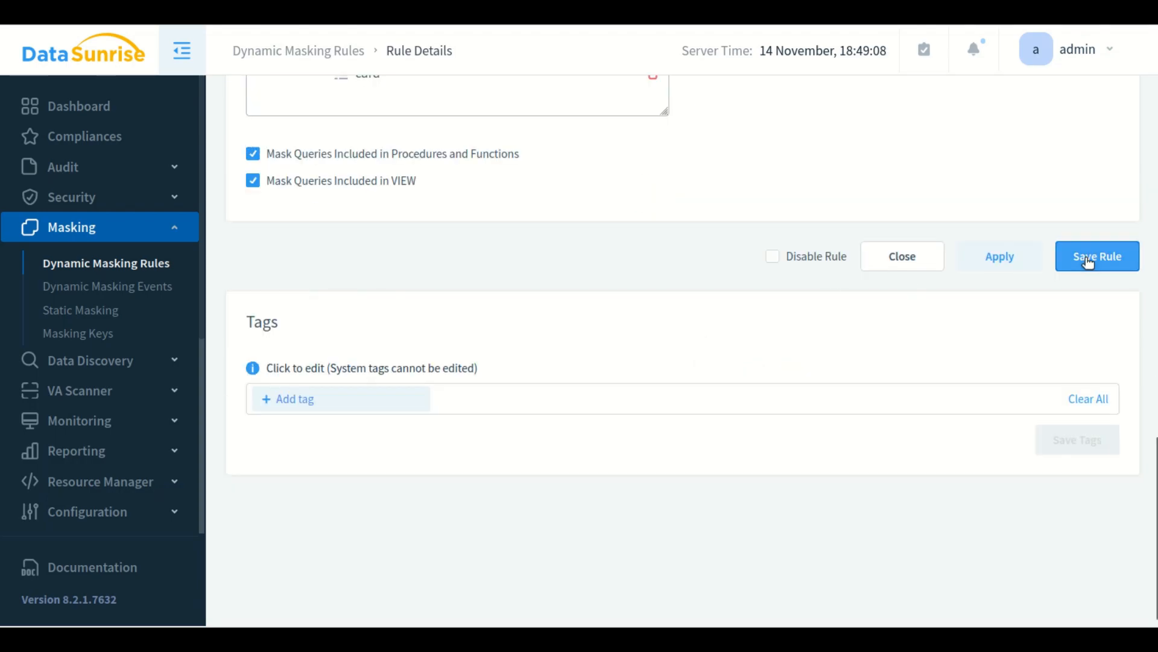
{"action": "left_click", "coordinate": [1090, 258]}
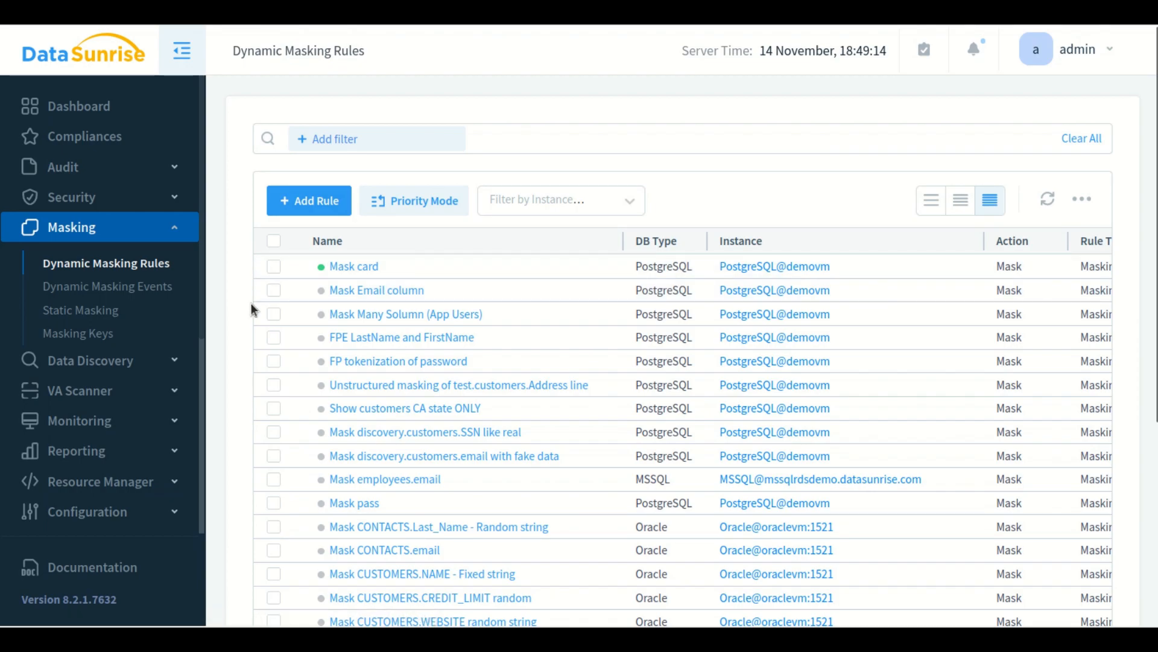
Open the Mask Email column rule and view its masking settings
{"action": "left_click", "coordinate": [380, 292]}
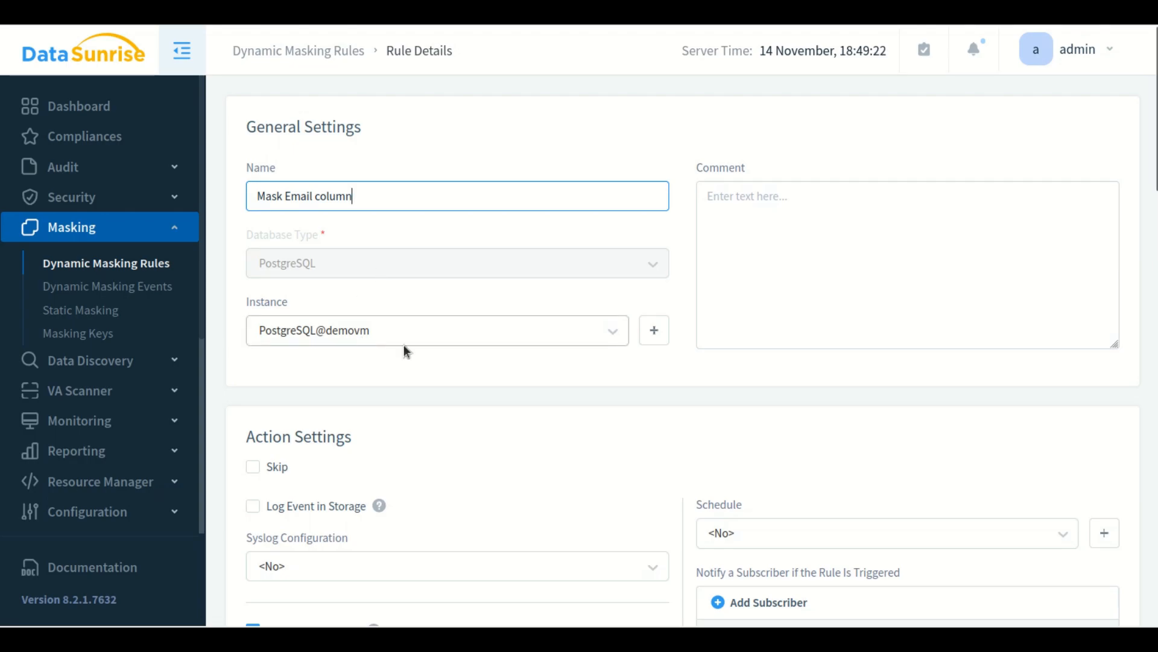
{"action": "scroll", "coordinate": [499, 336], "scroll_direction": "down", "scroll_amount": 3}
{"action": "scroll", "coordinate": [501, 335], "scroll_direction": "down", "scroll_amount": 8}
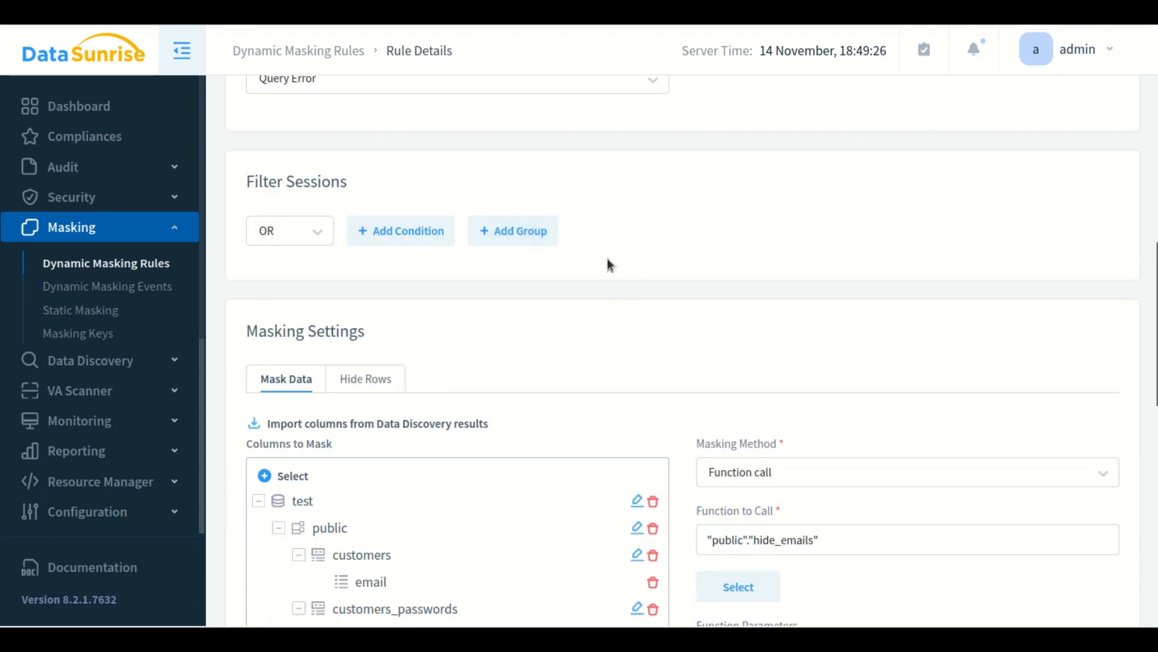
{"action": "scroll", "coordinate": [609, 243], "scroll_direction": "down", "scroll_amount": 2}
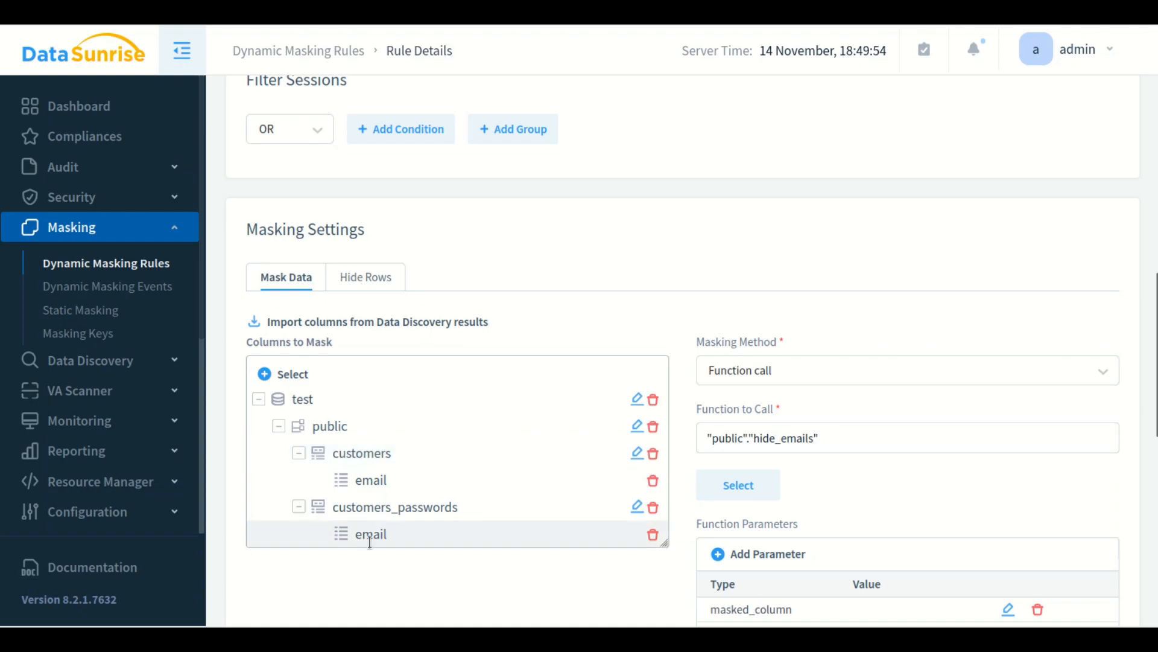
Examine the email columns' masking method, keeping Function call selected, and inspect the function specified to be called
{"action": "left_click", "coordinate": [734, 365]}
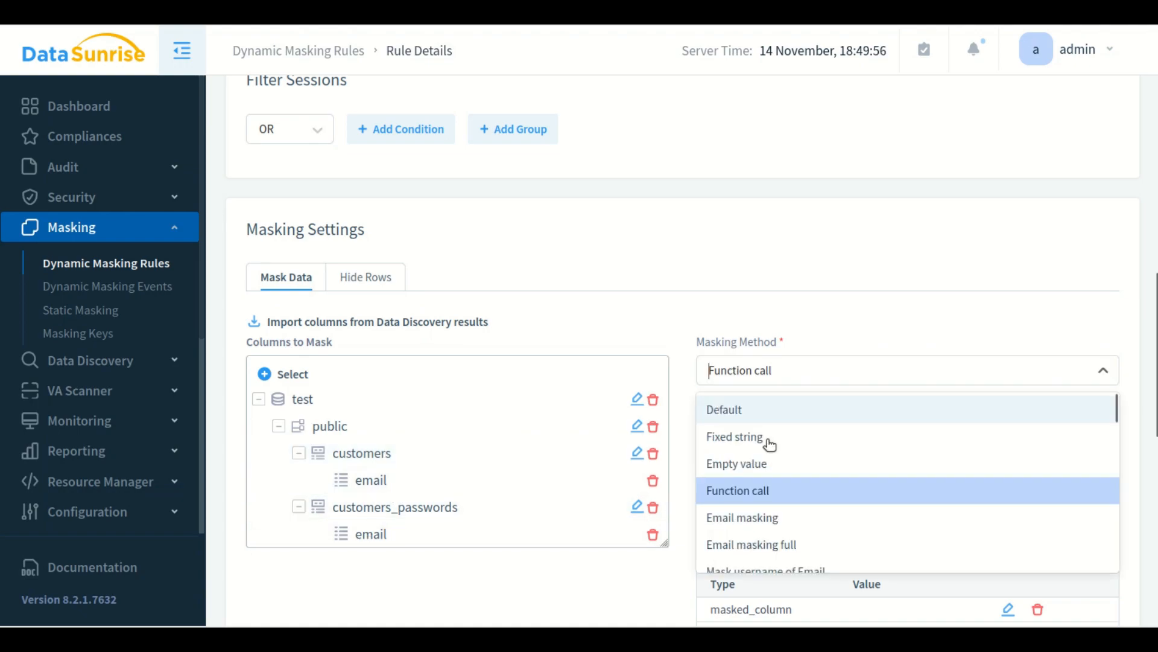
{"action": "left_click", "coordinate": [739, 490]}
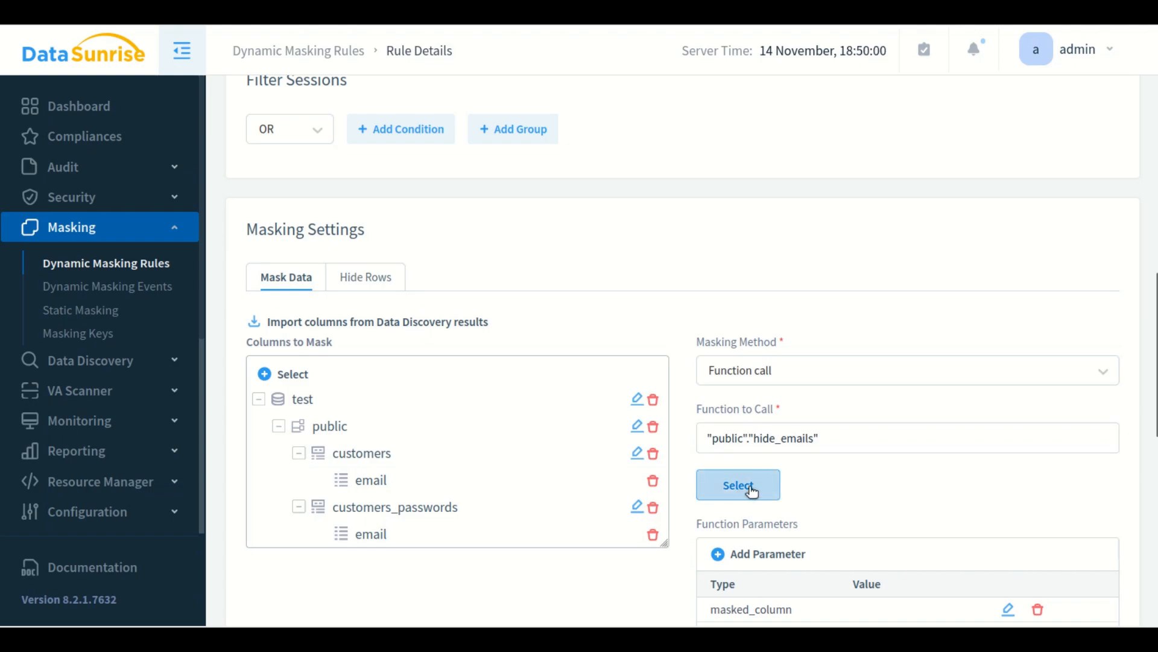
{"action": "left_click_drag", "start_coordinate": [846, 437], "coordinate": [686, 428]}
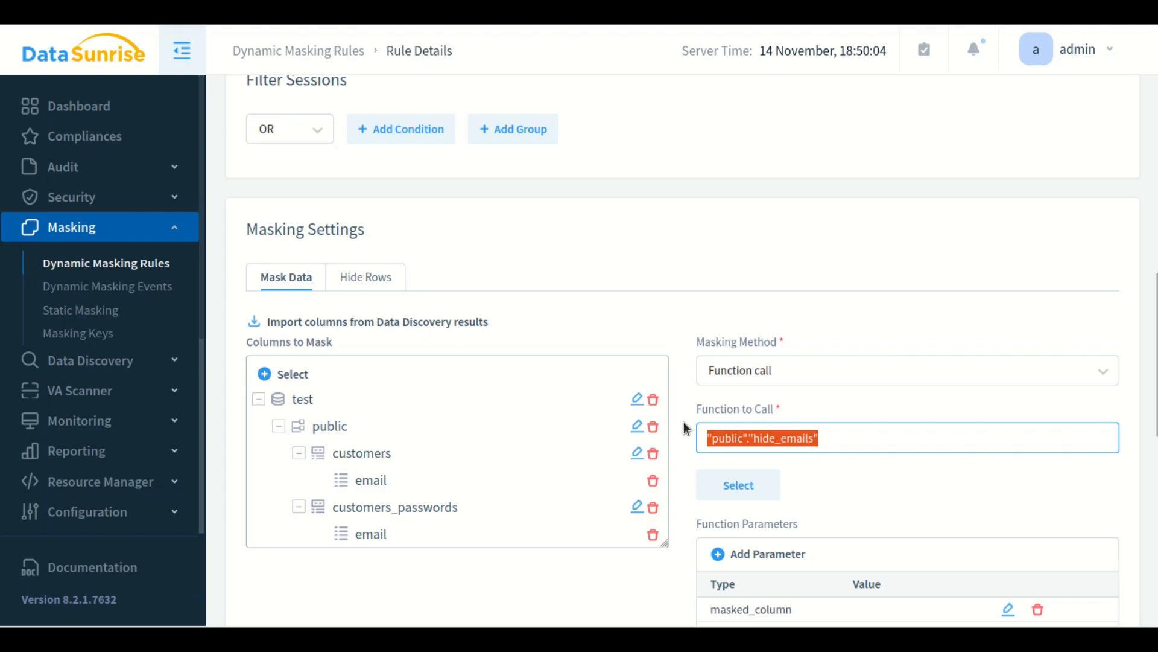
{"action": "left_click", "coordinate": [874, 435]}
{"action": "double_click", "coordinate": [785, 438]}
{"action": "left_click", "coordinate": [858, 435]}
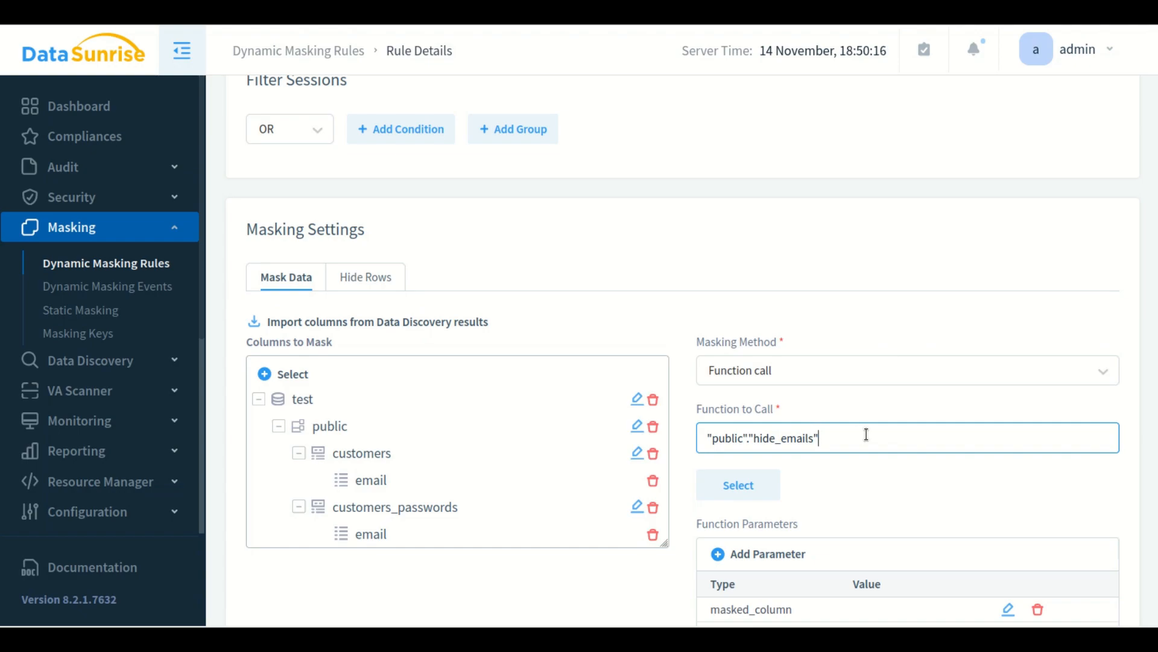
{"action": "left_click_drag", "start_coordinate": [878, 437], "coordinate": [682, 438]}
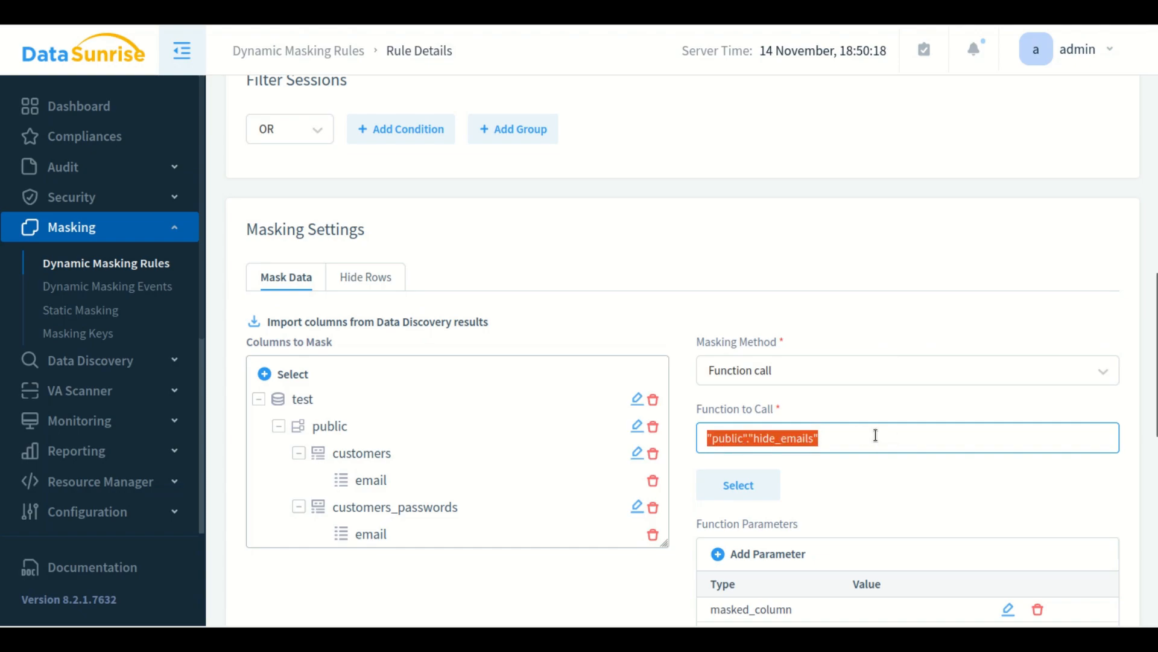
{"action": "left_click", "coordinate": [876, 435]}
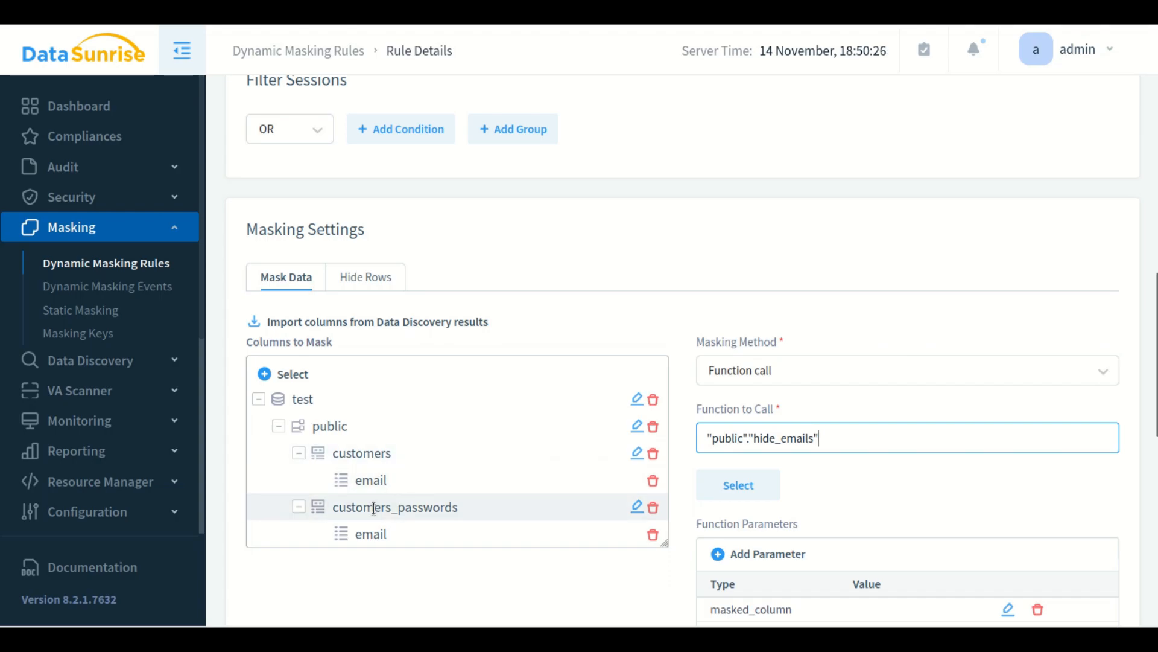
Enable the Mask Email column dynamic masking rule by clearing its Disable Rule option, and save the rule
{"action": "scroll", "coordinate": [453, 509], "scroll_direction": "down", "scroll_amount": 2}
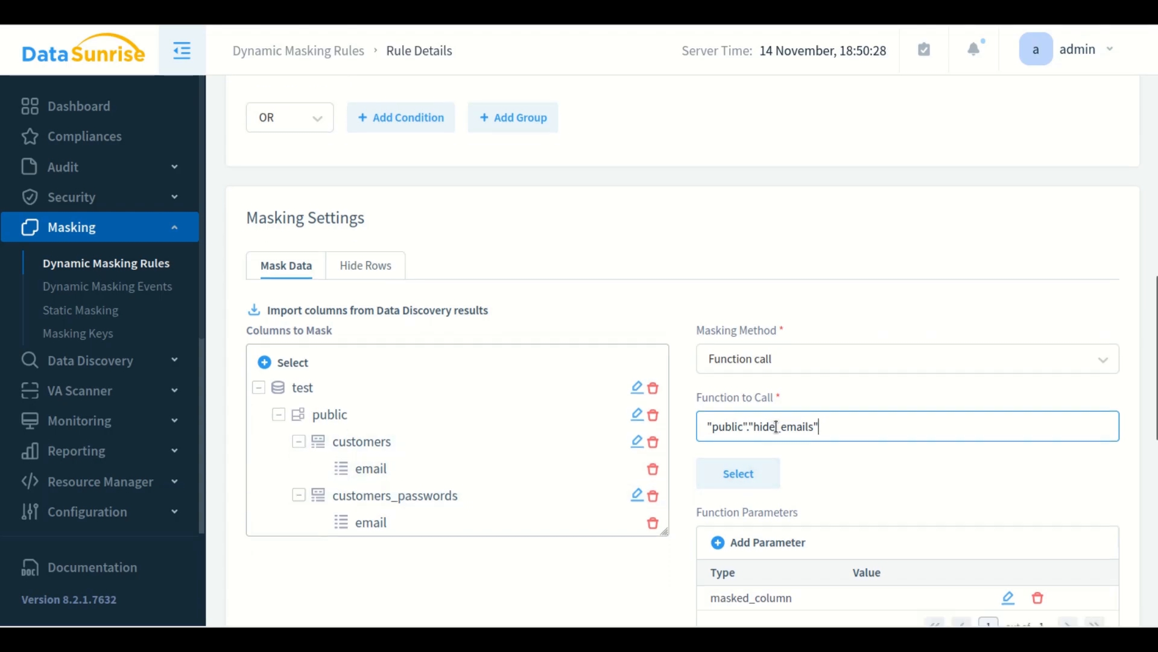
{"action": "scroll", "coordinate": [776, 417], "scroll_direction": "down", "scroll_amount": 6}
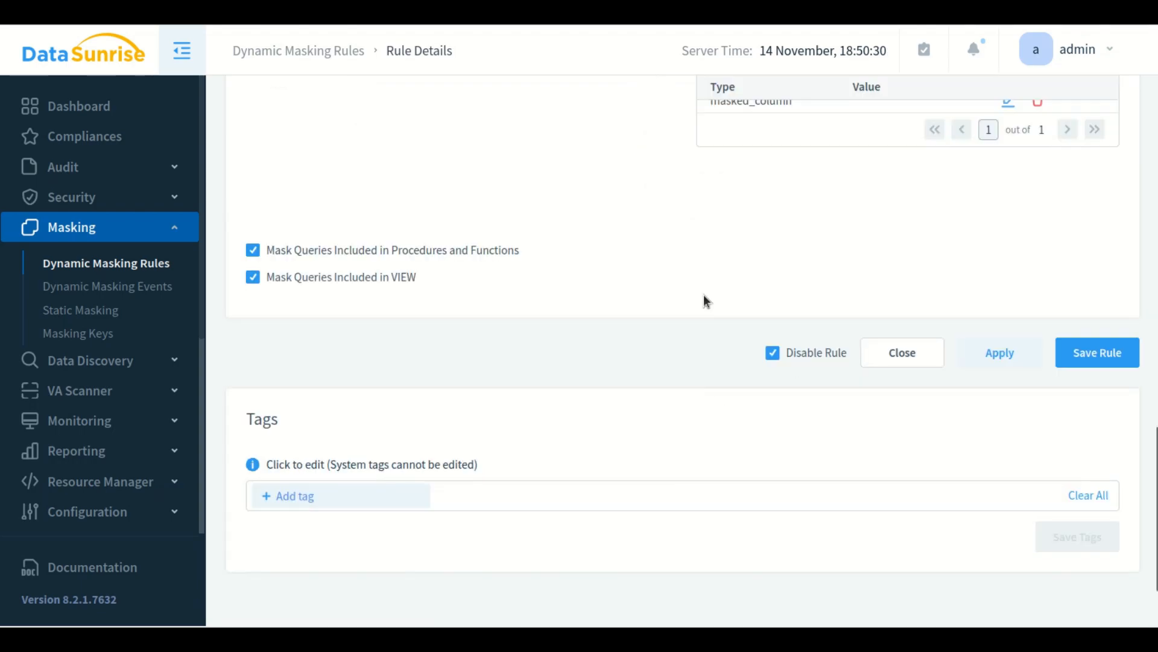
{"action": "scroll", "coordinate": [728, 272], "scroll_direction": "up", "scroll_amount": 2}
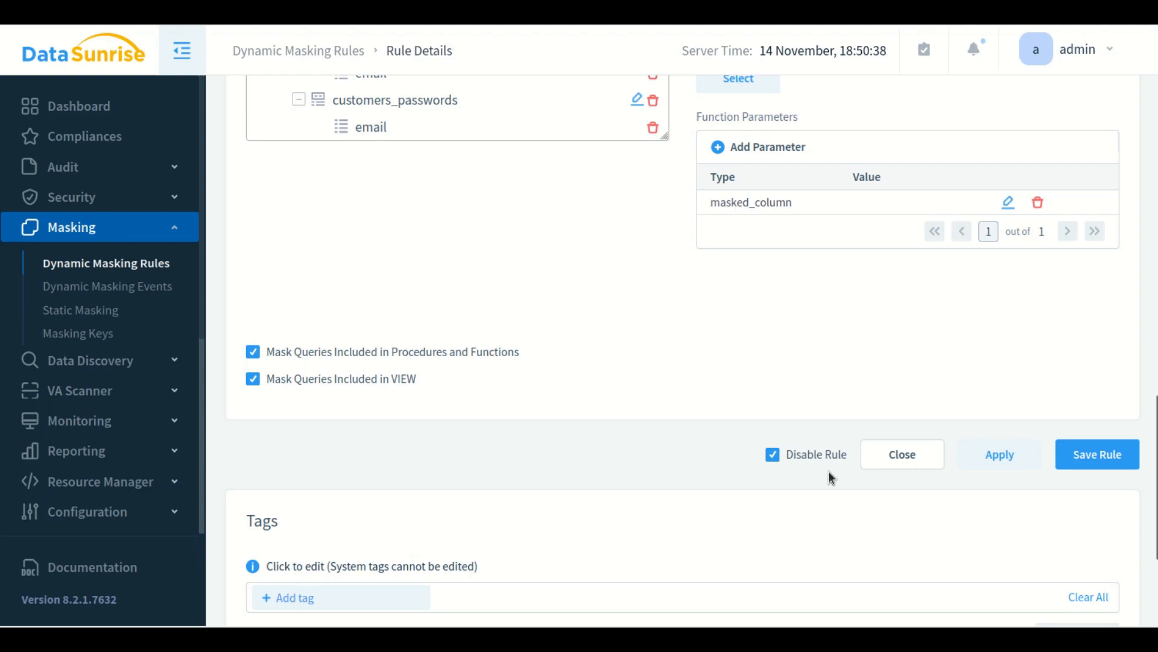
{"action": "left_click", "coordinate": [782, 458]}
{"action": "left_click", "coordinate": [1106, 455]}
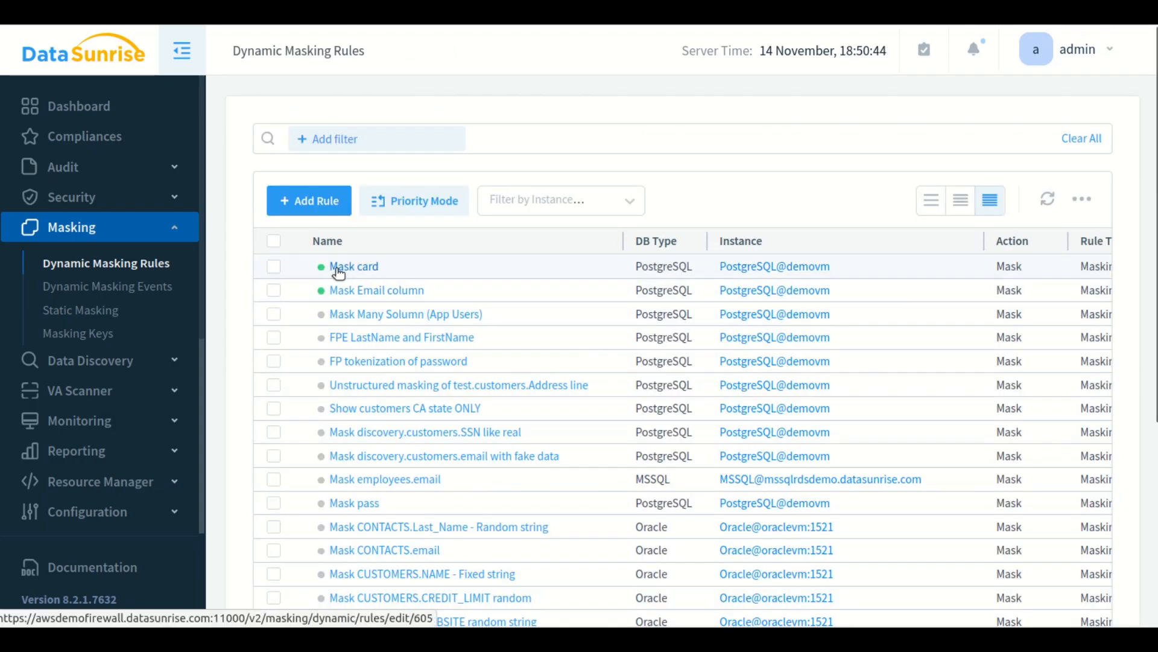
Filter the dynamic masking rules by the PostgreSQL@demovm instance
{"action": "left_click", "coordinate": [527, 200]}
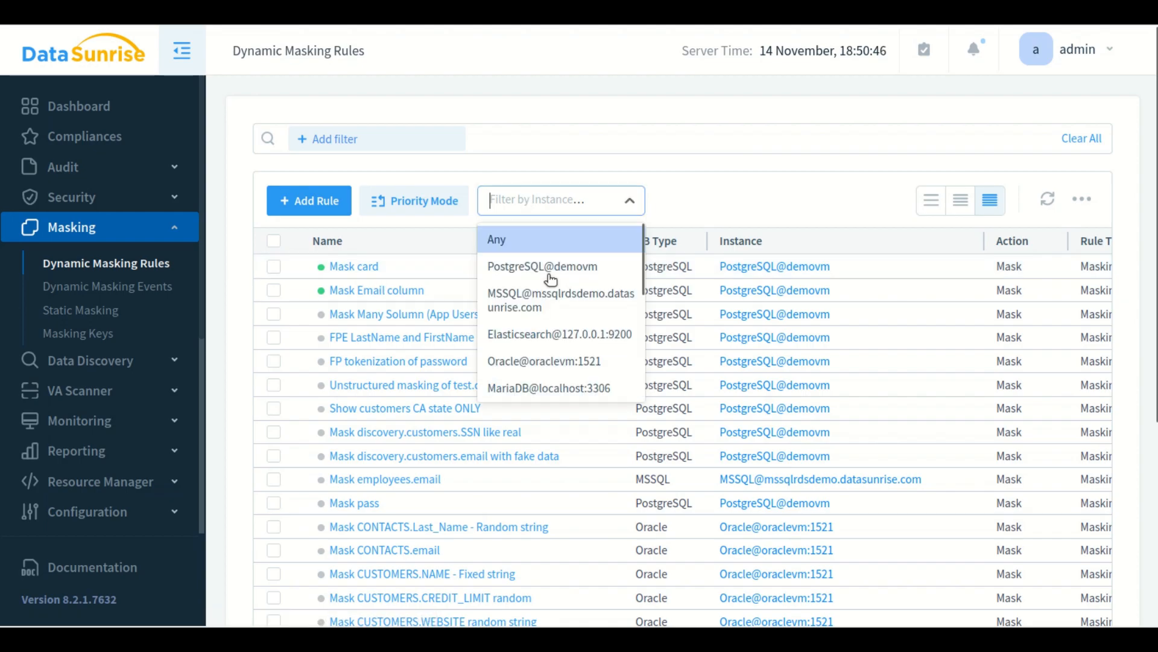
{"action": "left_click", "coordinate": [535, 271]}
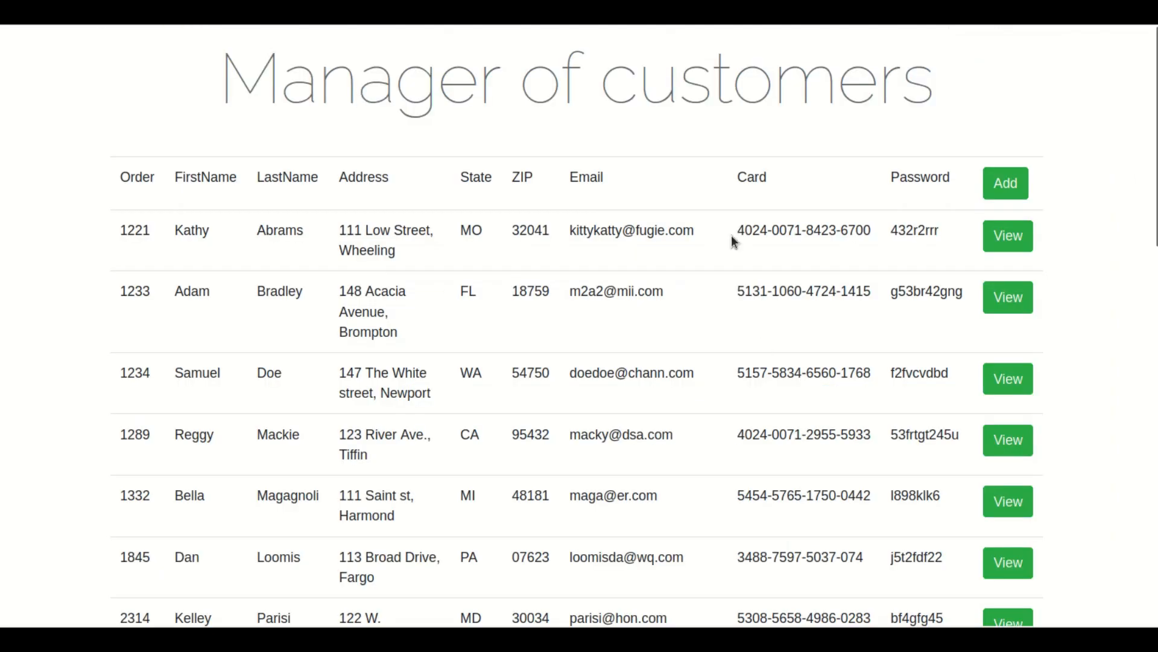
Switch to the Manager of customers page and inspect the first customer's original card number and email username
{"action": "left_click_drag", "start_coordinate": [736, 227], "coordinate": [836, 251]}
{"action": "left_click", "coordinate": [784, 275]}
{"action": "left_click_drag", "start_coordinate": [573, 230], "coordinate": [620, 231]}
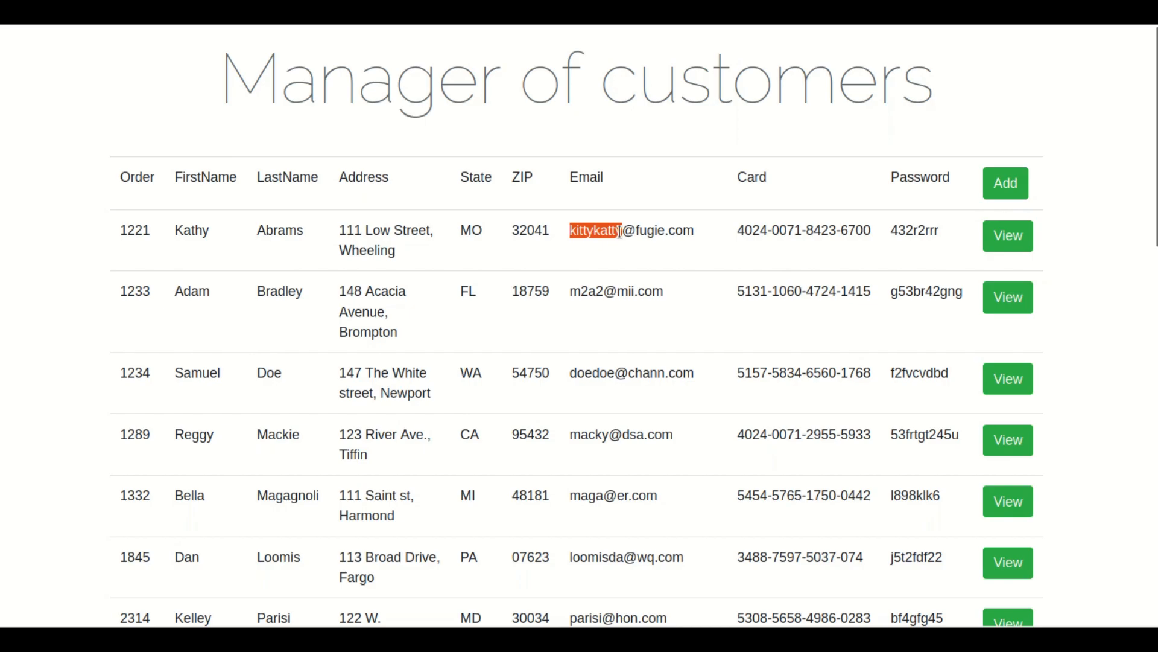
{"action": "left_click", "coordinate": [591, 269]}
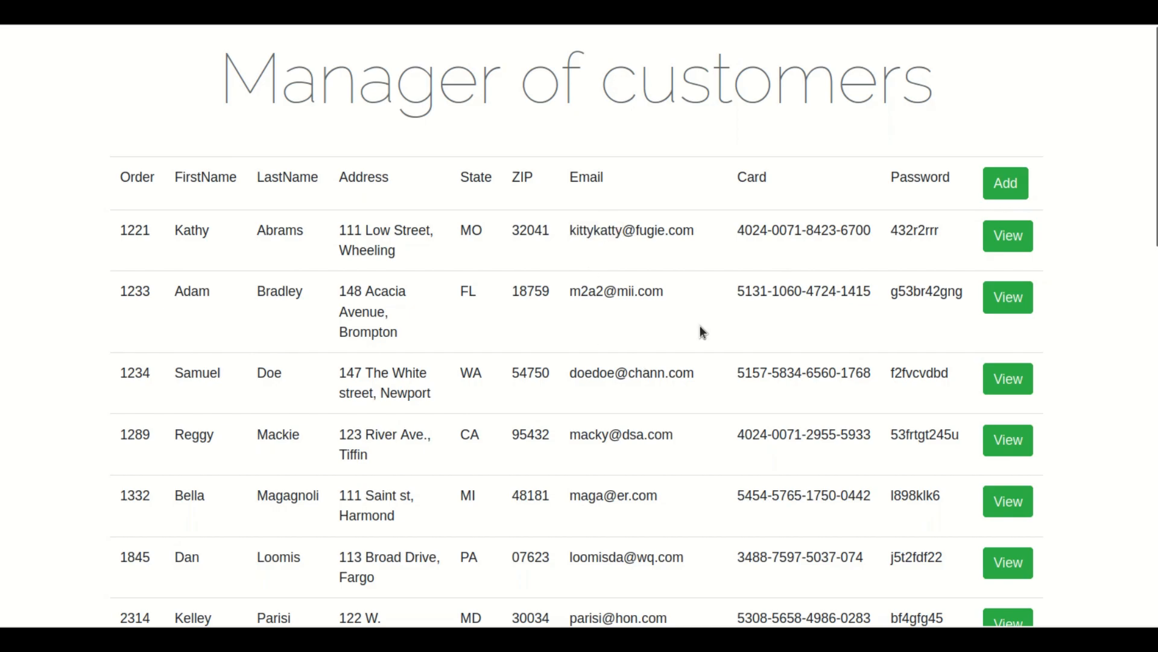
{"action": "left_click_drag", "start_coordinate": [736, 233], "coordinate": [836, 228]}
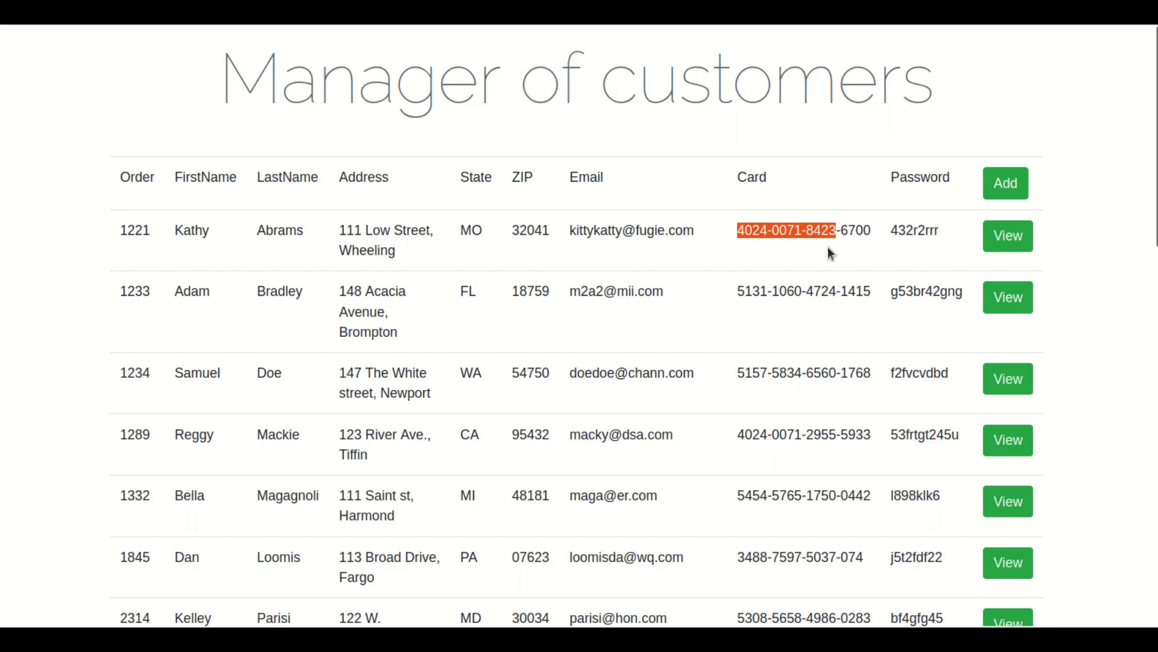
{"action": "left_click", "coordinate": [827, 247]}
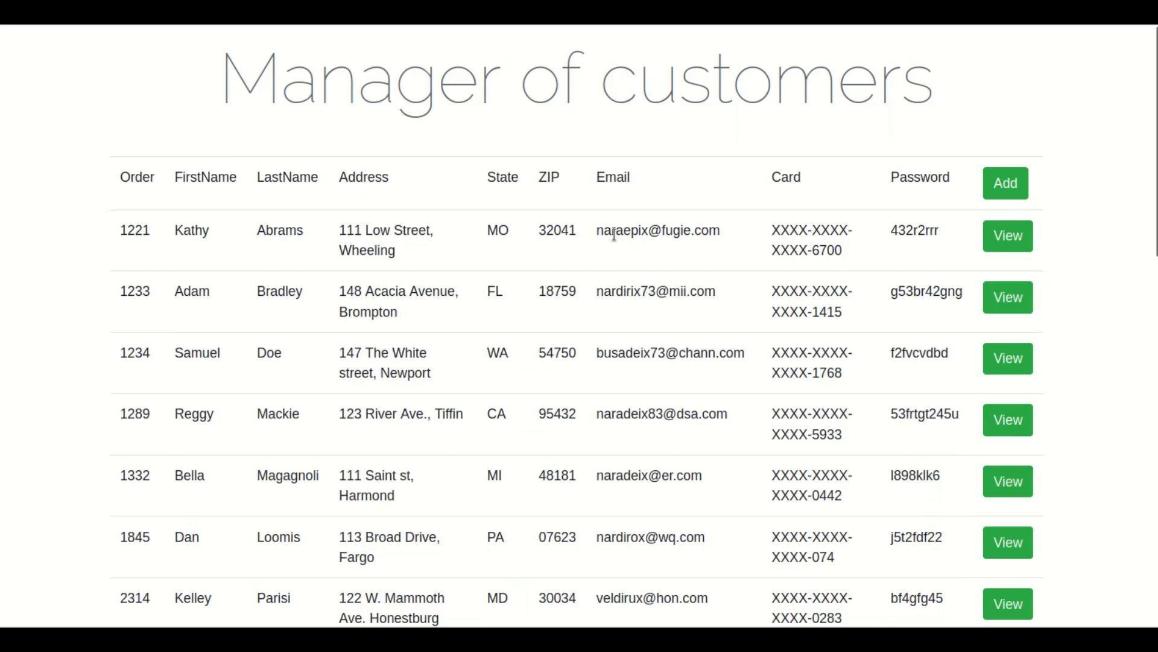
Examine the masked email usernames of the first two customers and review the Email and Card columns across the customer table
{"action": "left_click_drag", "start_coordinate": [603, 231], "coordinate": [649, 231]}
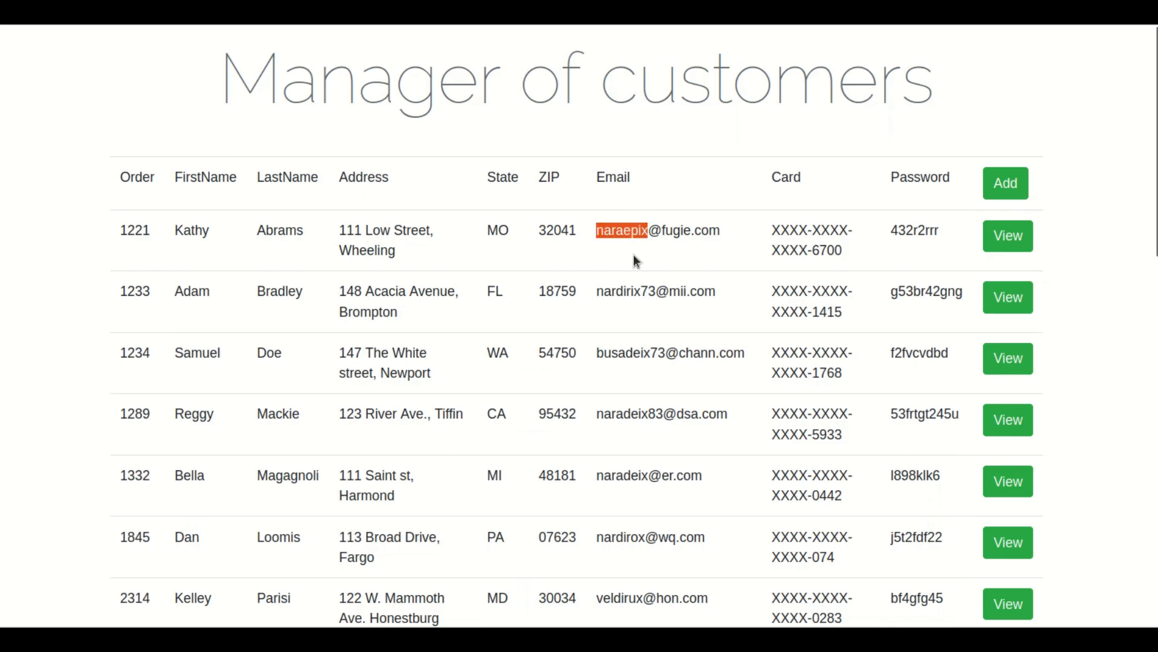
{"action": "left_click_drag", "start_coordinate": [595, 291], "coordinate": [658, 288]}
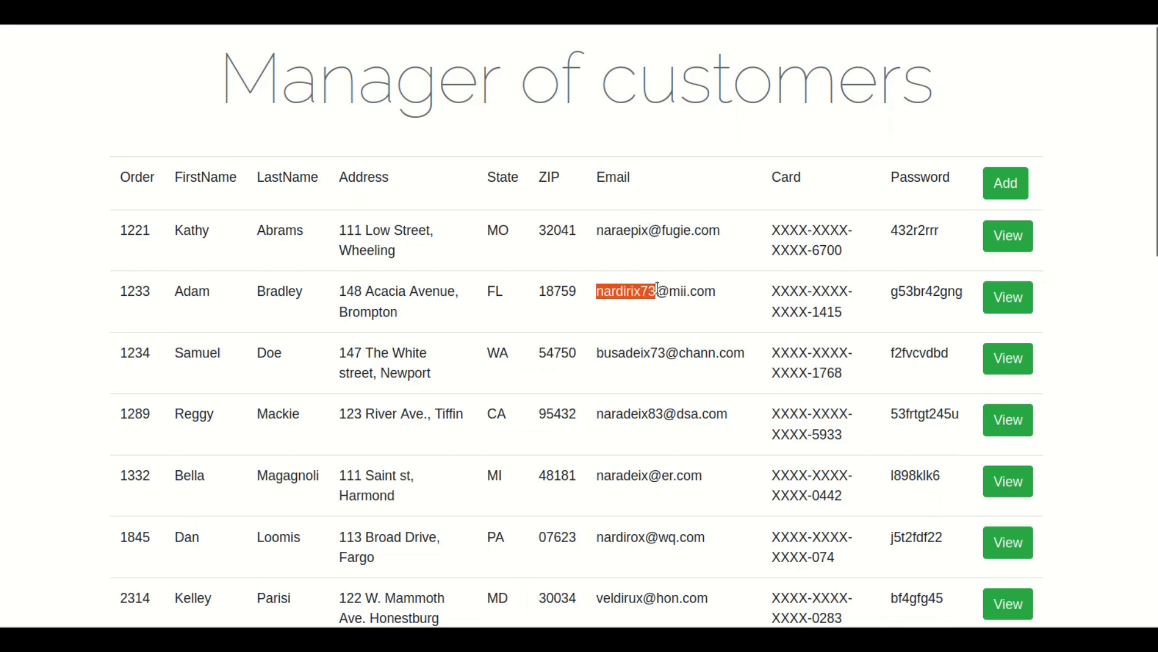
{"action": "scroll", "coordinate": [643, 310], "scroll_direction": "down", "scroll_amount": 10}
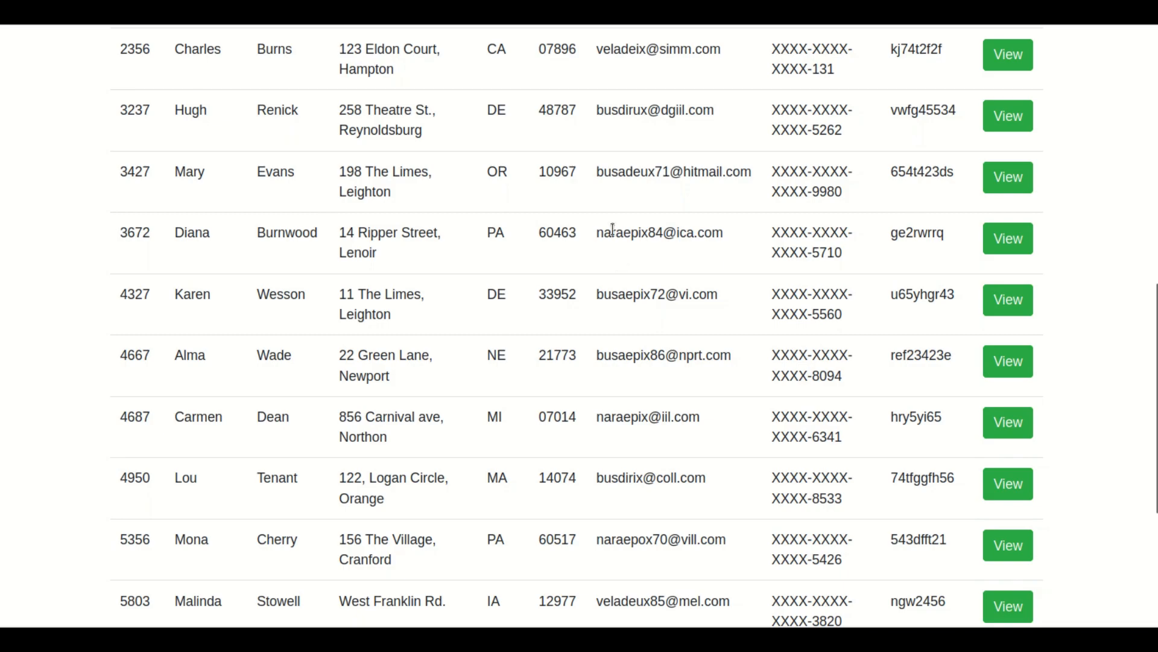
{"action": "scroll", "coordinate": [632, 205], "scroll_direction": "up", "scroll_amount": 10}
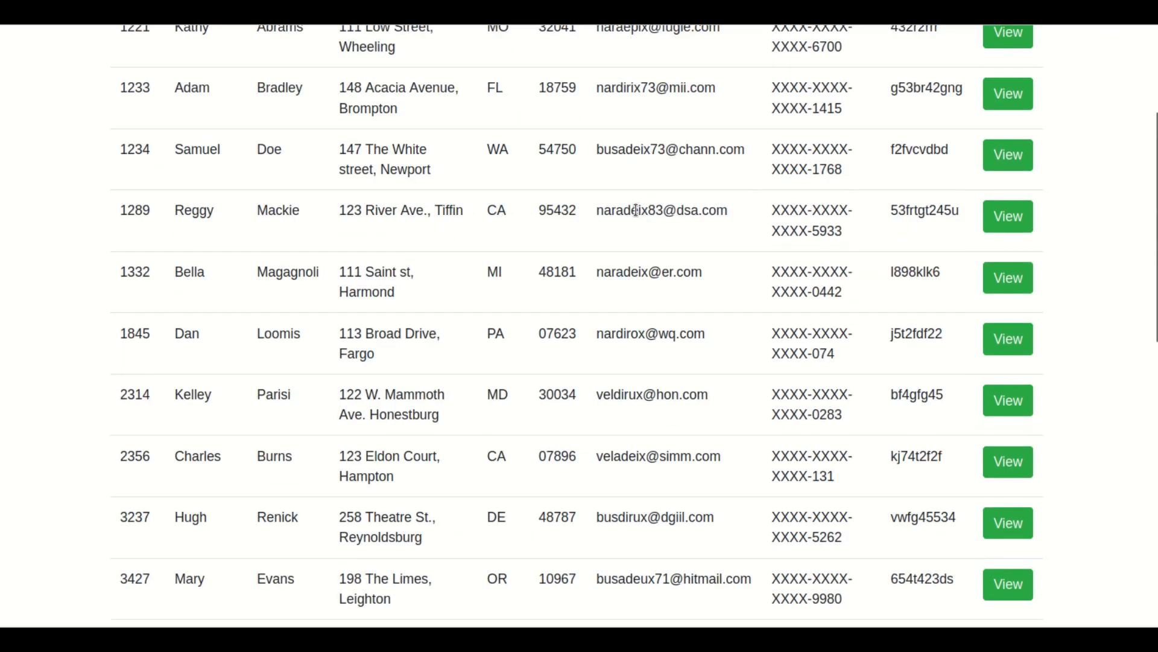
{"action": "scroll", "coordinate": [631, 204], "scroll_direction": "up", "scroll_amount": 1}
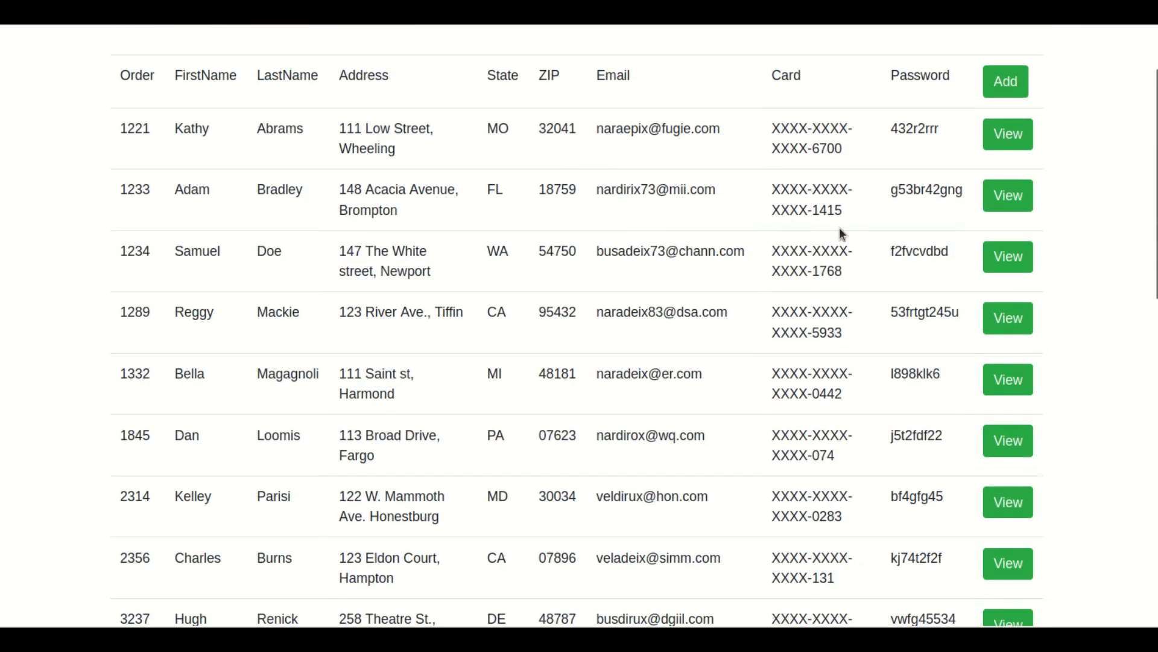